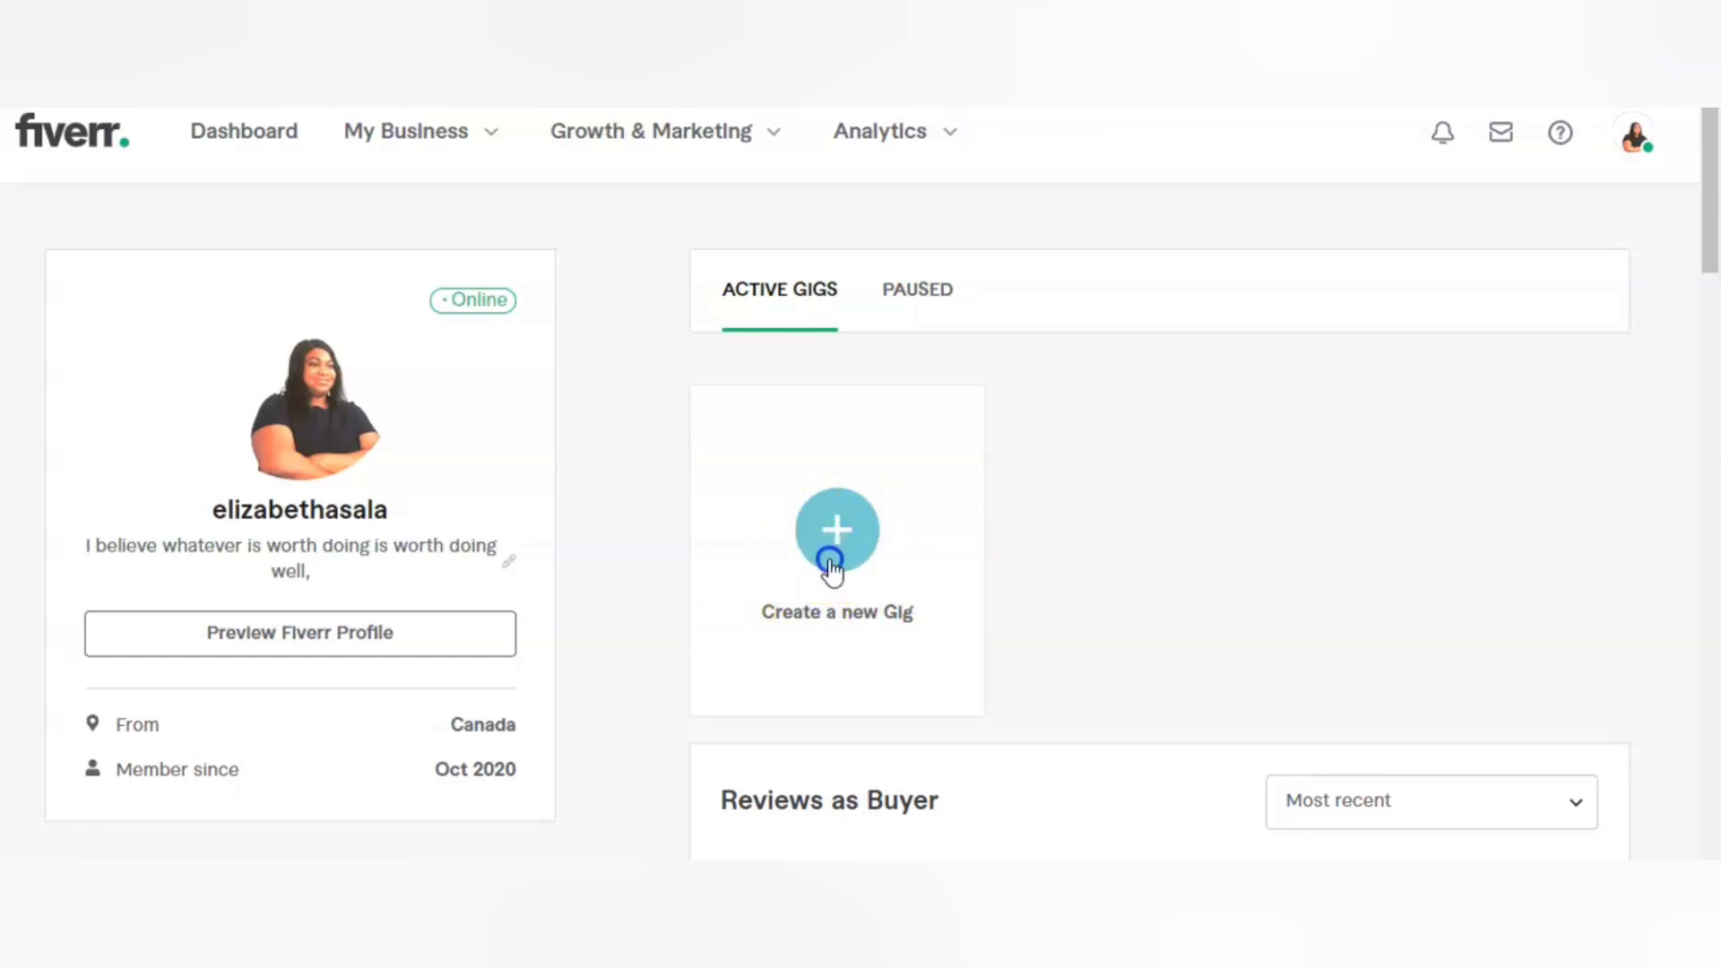
Step: Start creating a new gig and look over its overview form
left_click(833, 571)
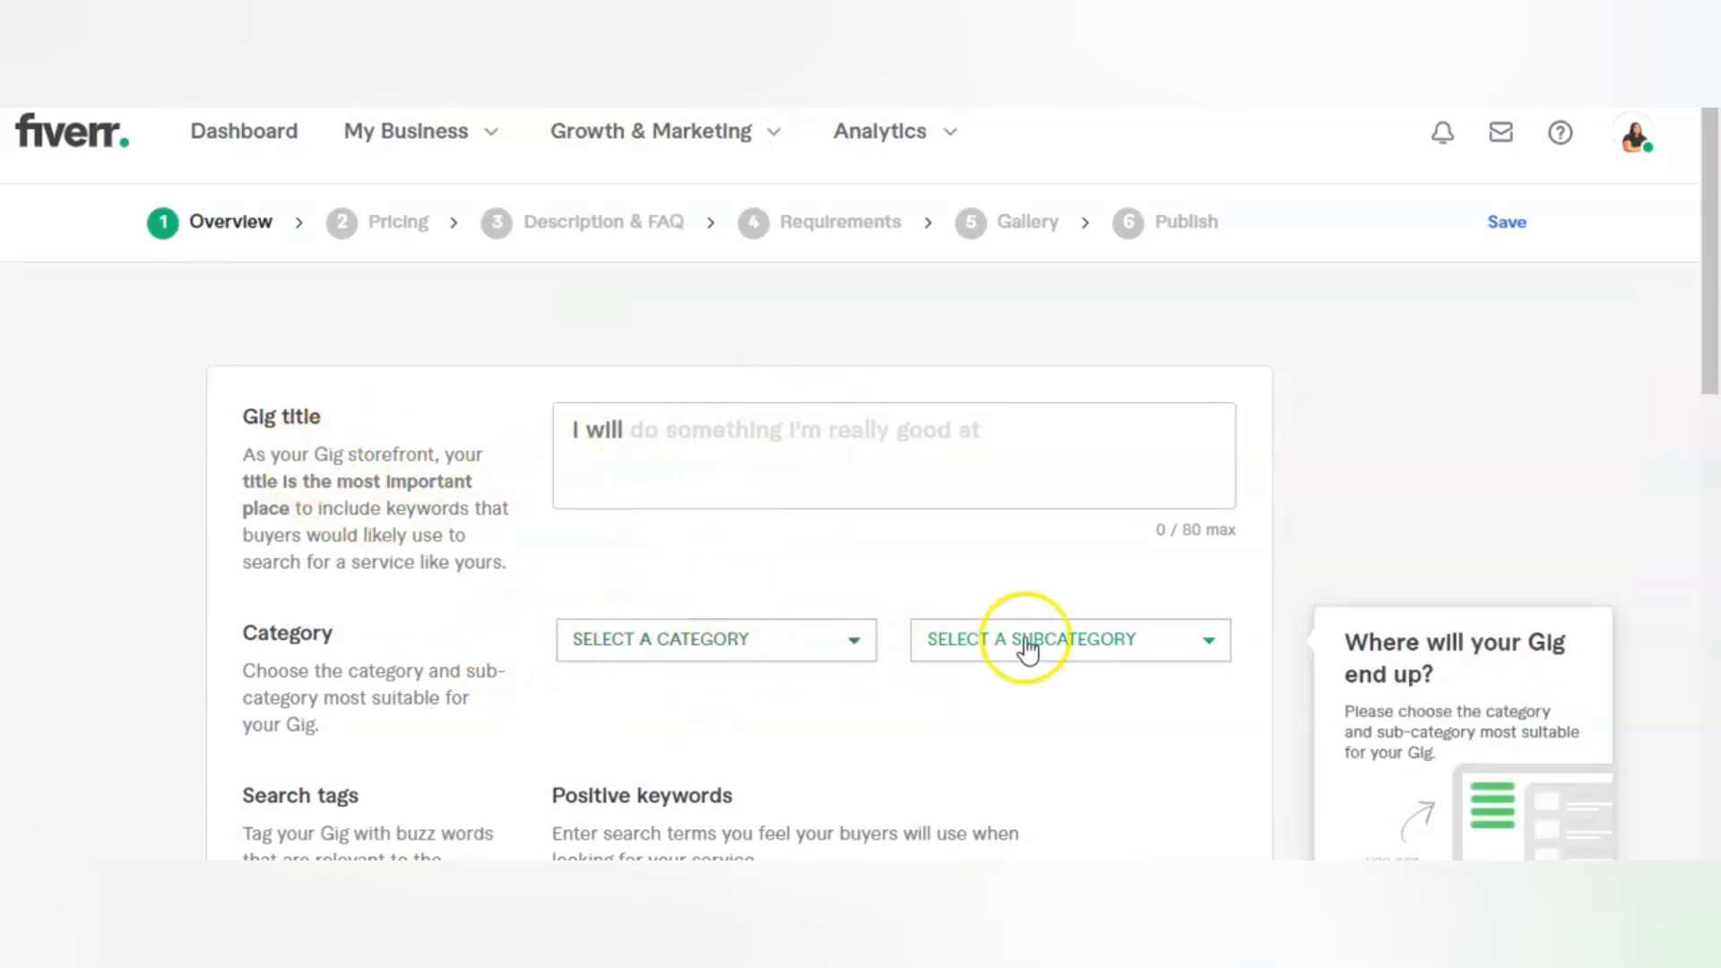
scroll(1083, 520, "down", 5)
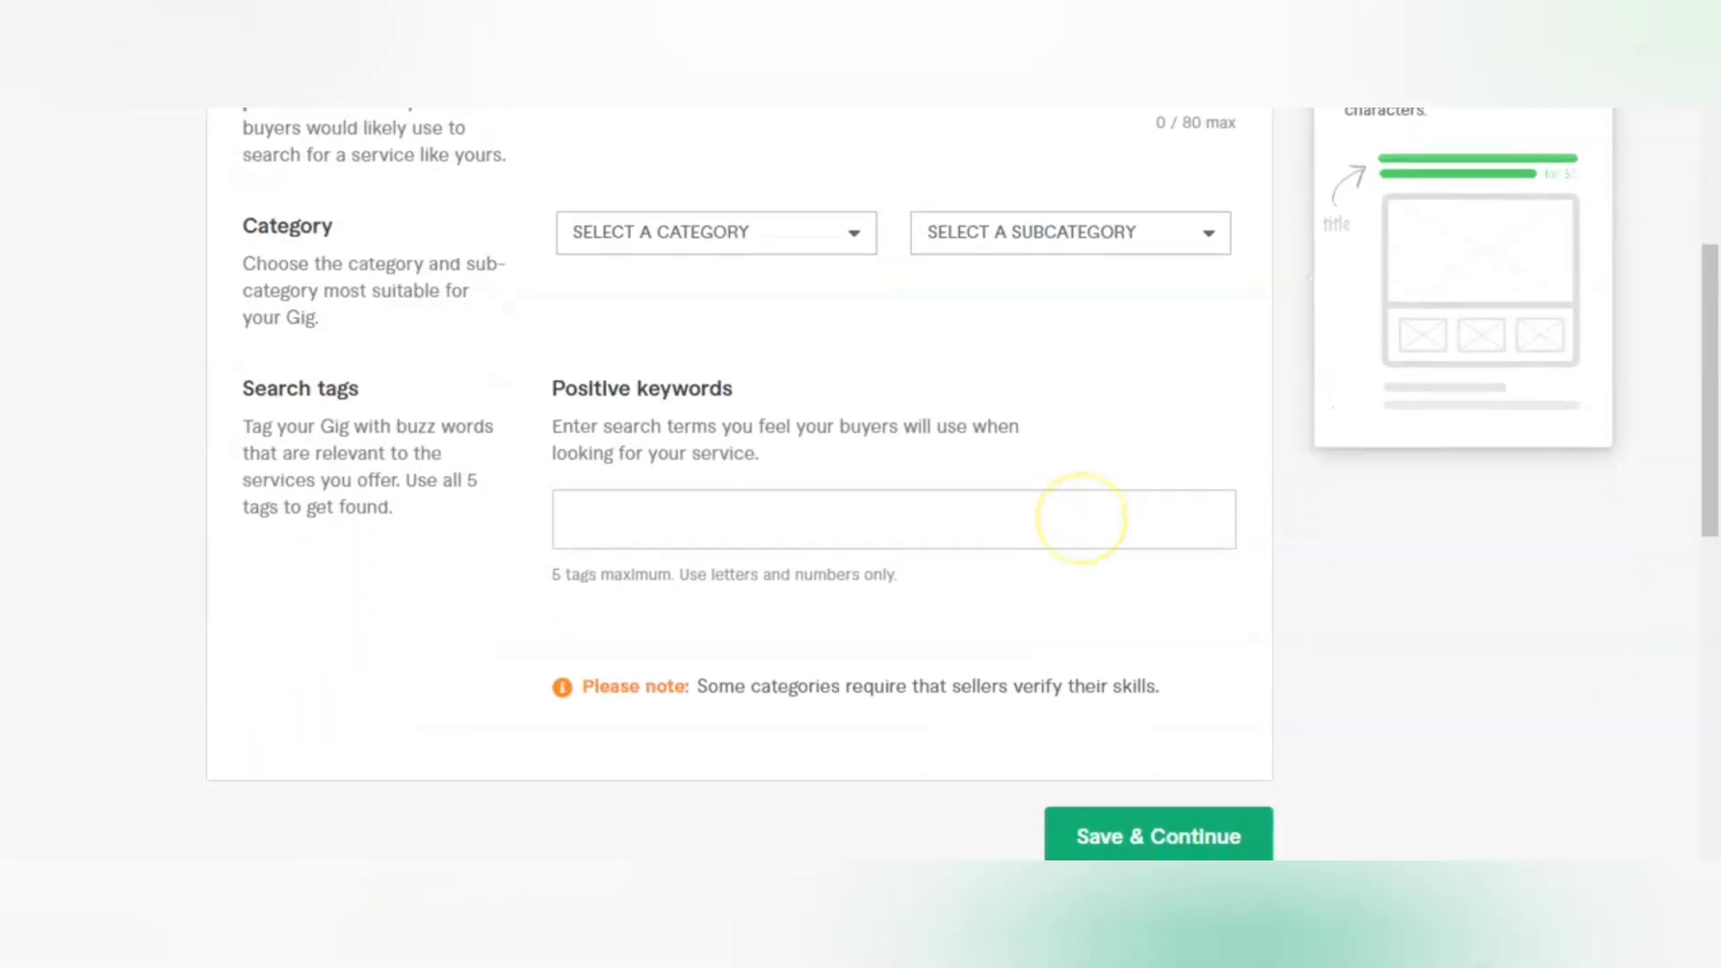
scroll(1083, 520, "up", 5)
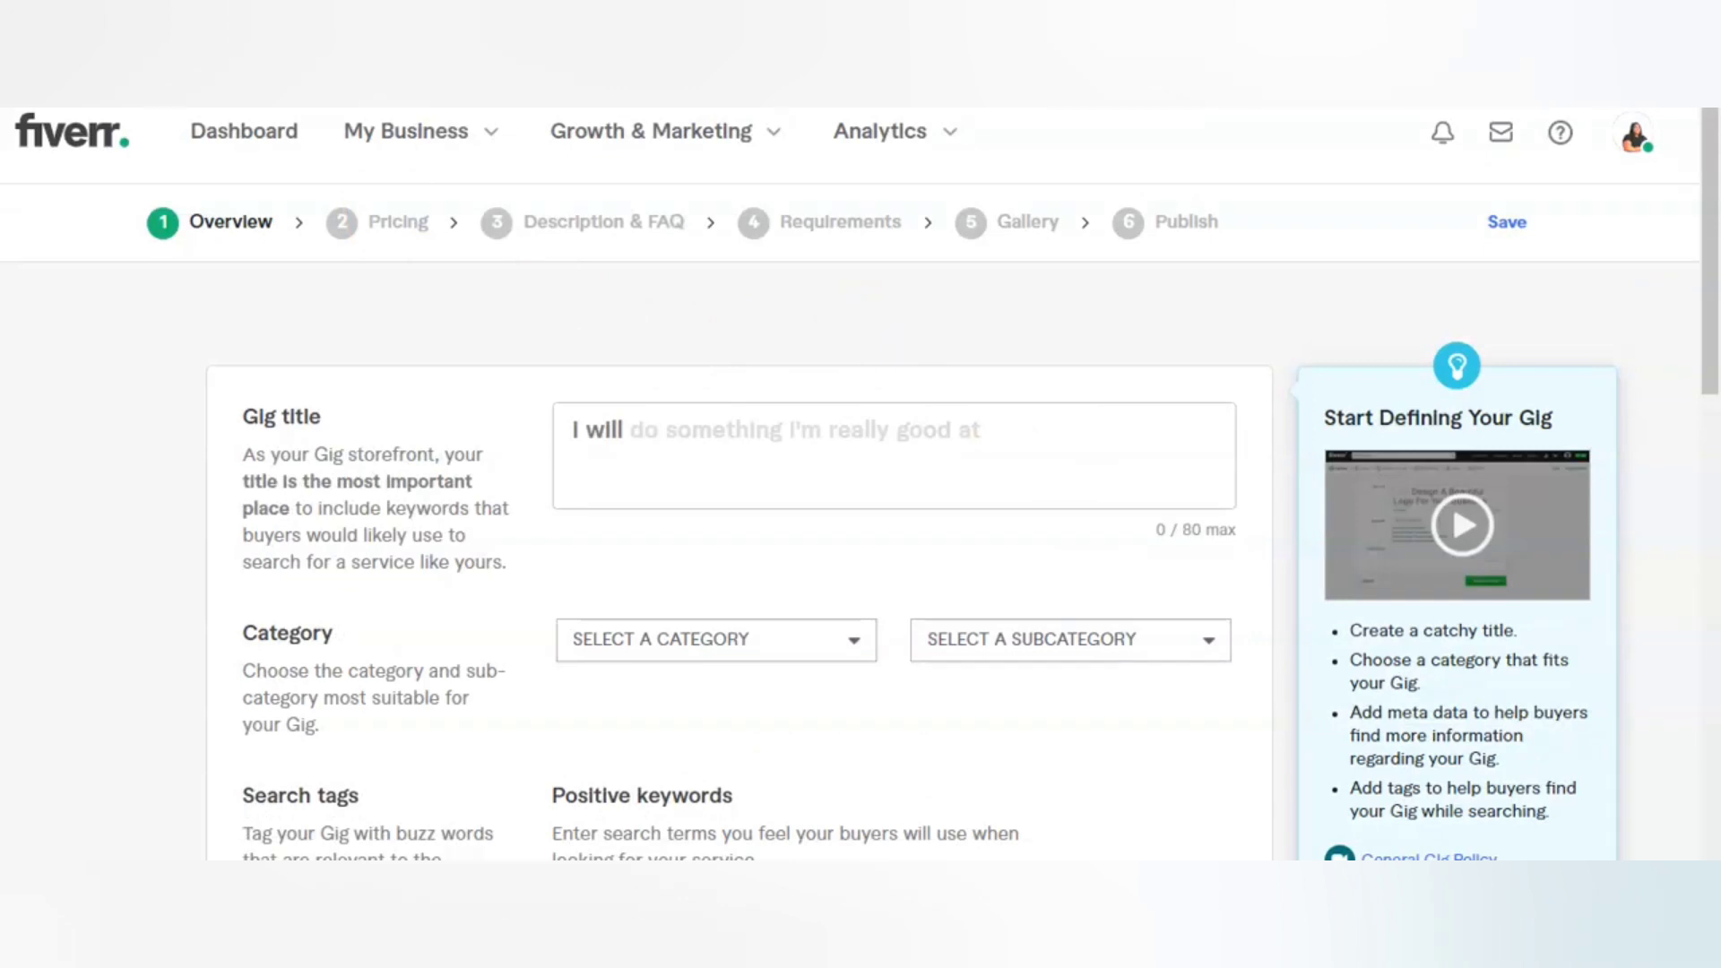
Step: Enter "set up Shopify & Ecommerce Emailmarketing flows in Klaviyo" as the gig title after "I will"
left_click(630, 428)
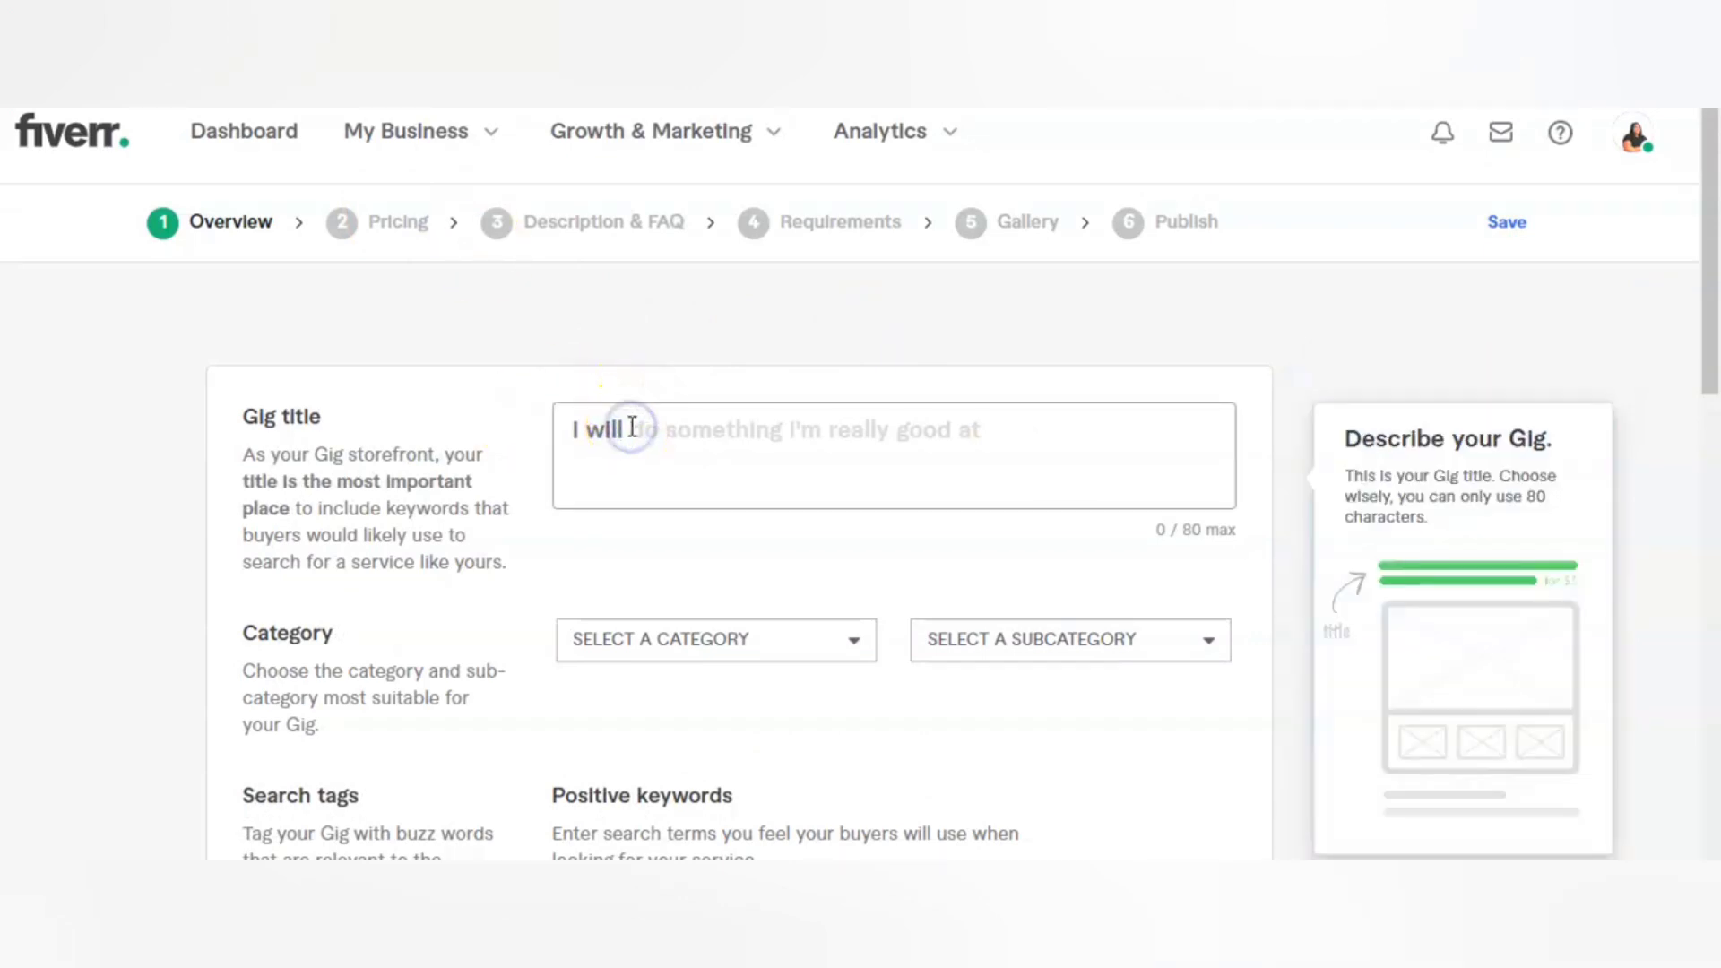
type("set up Shopify")
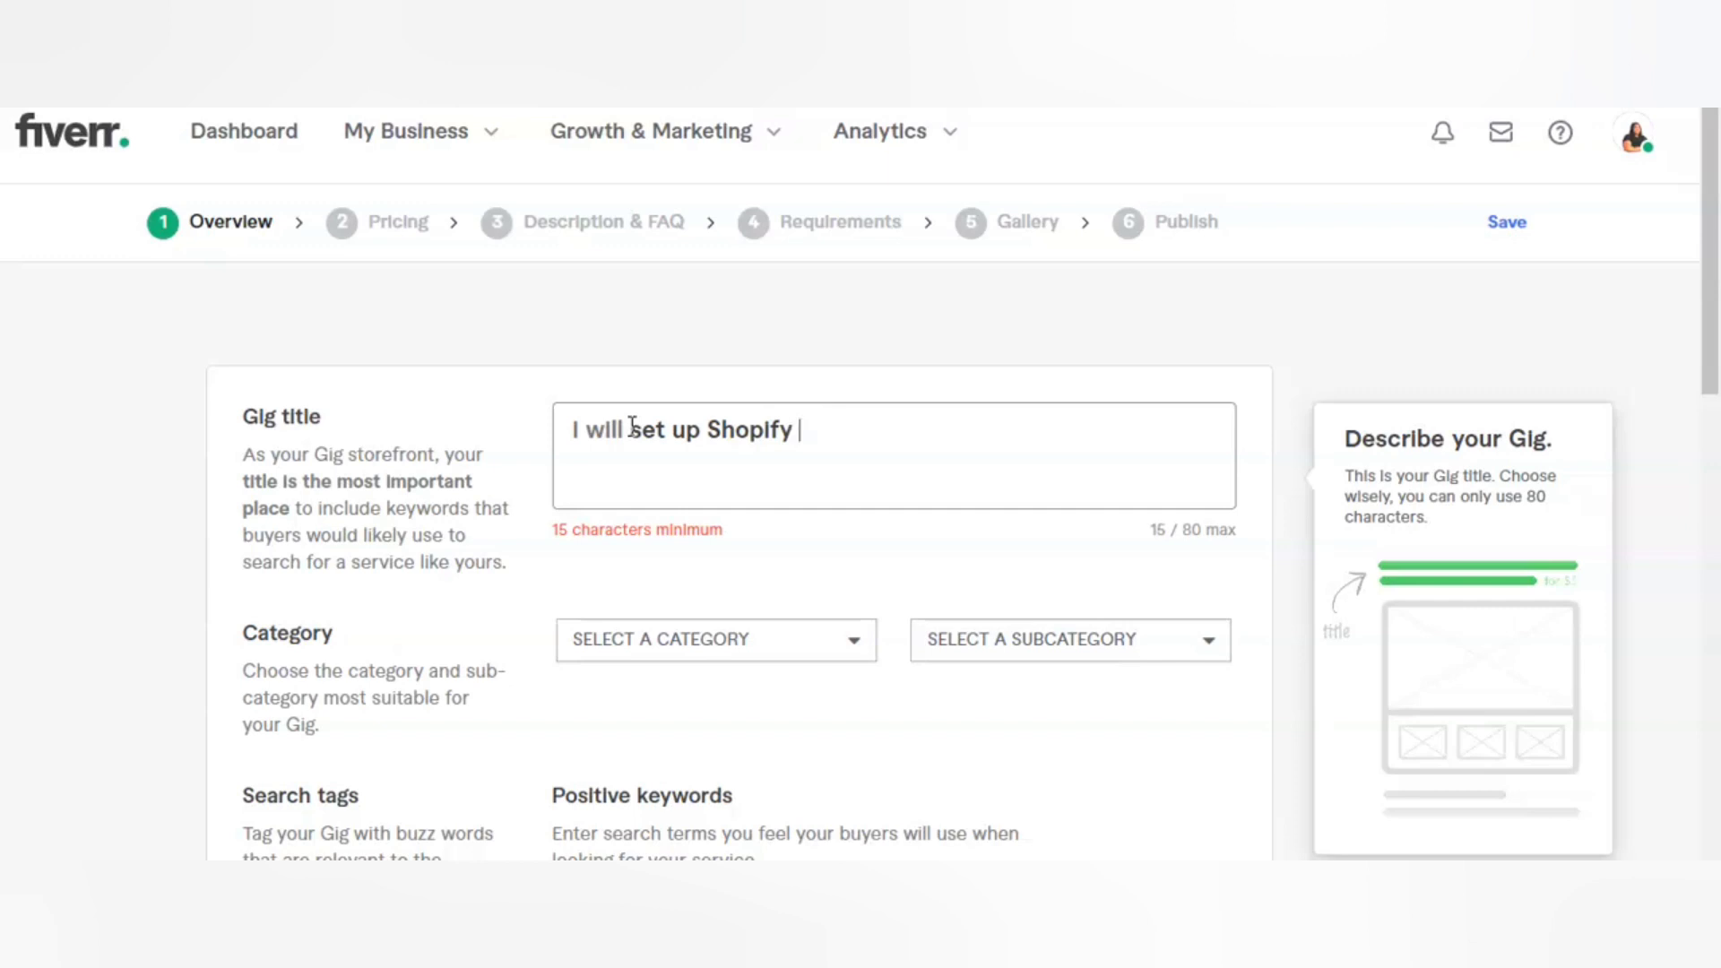
type("&")
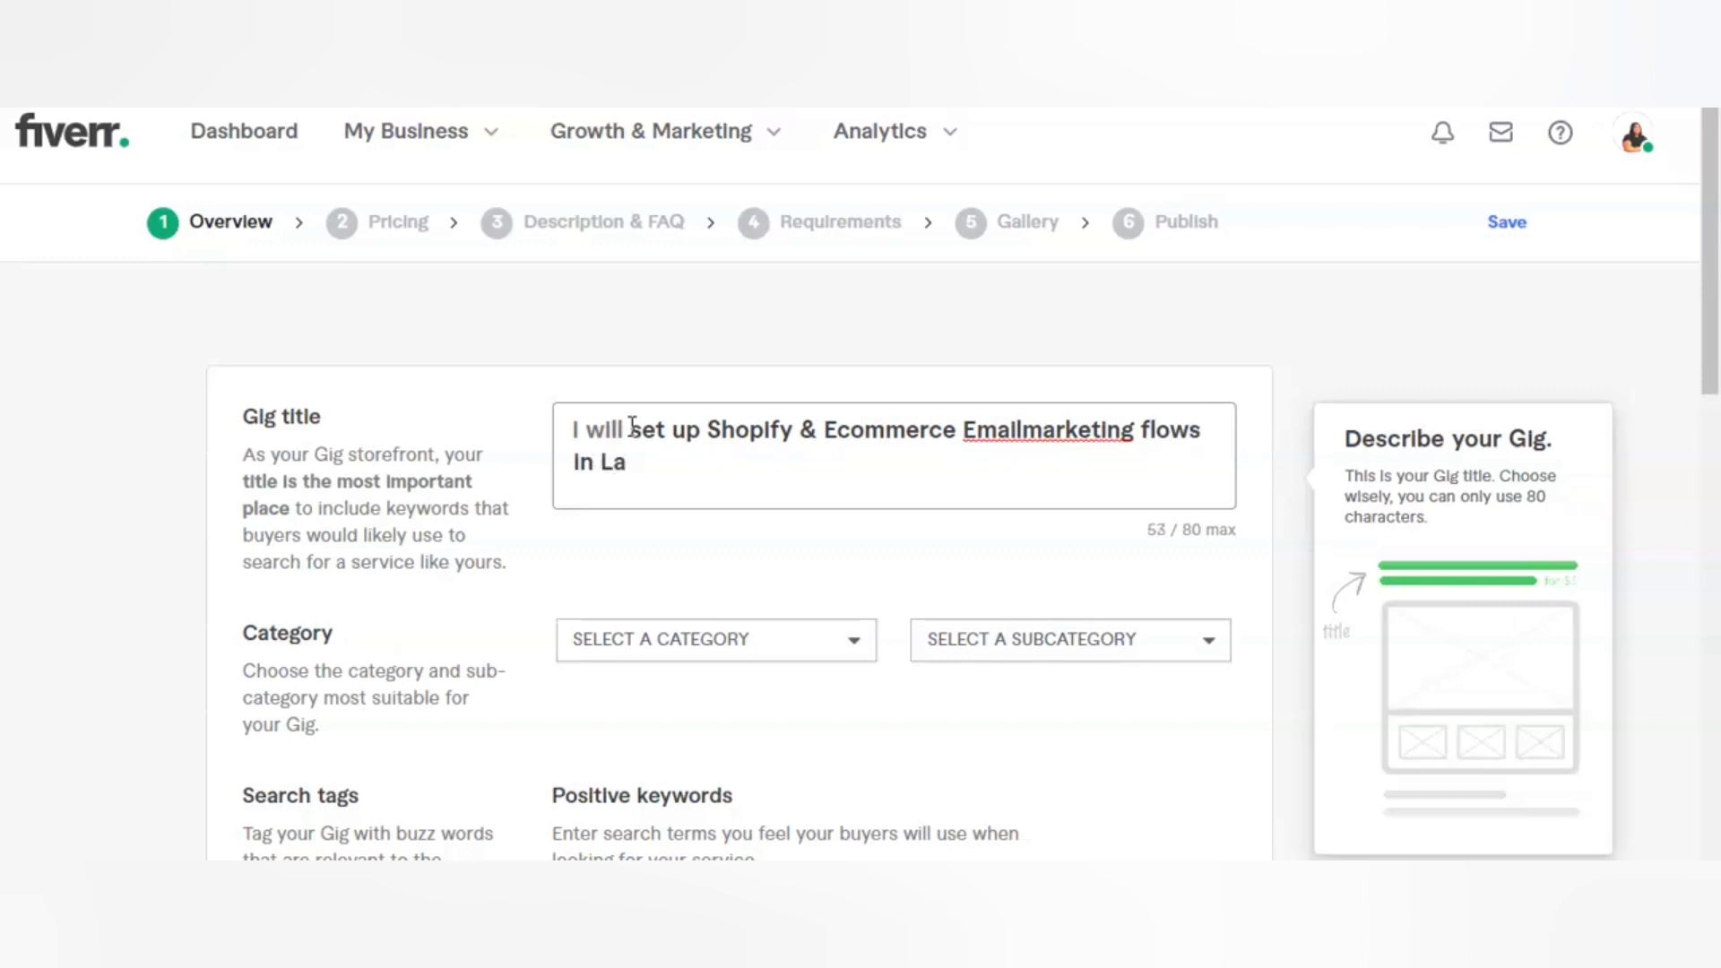
left_click(481, 423)
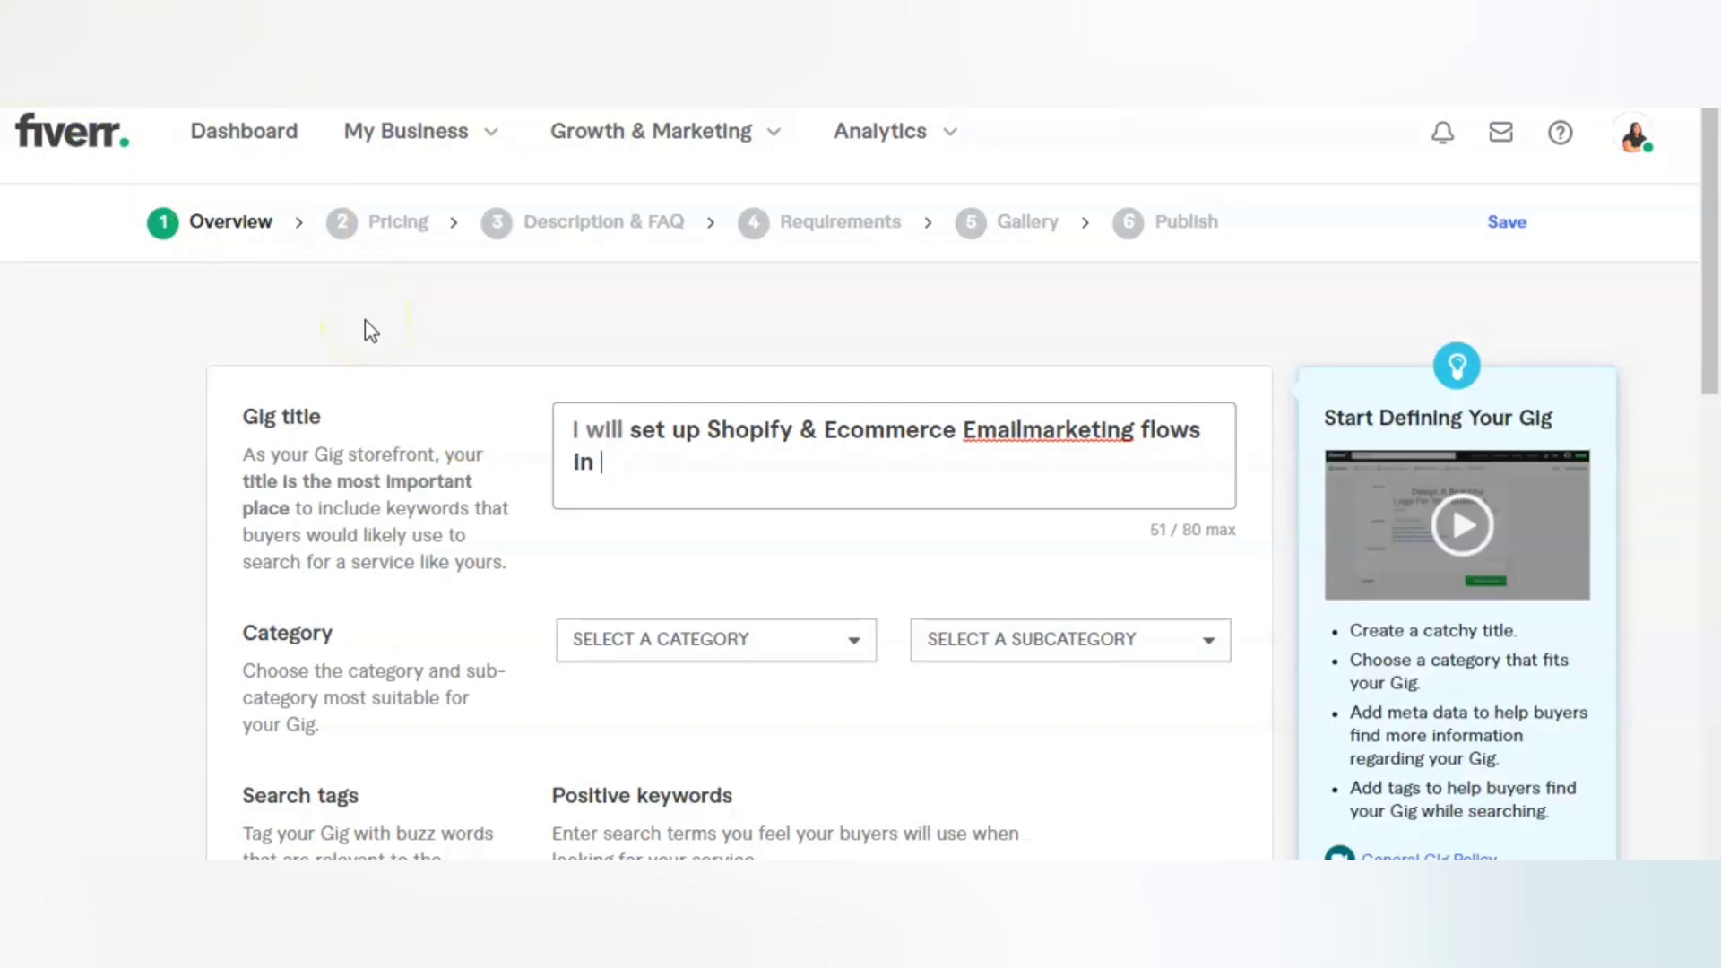
type("Klaviyo")
left_click(749, 454)
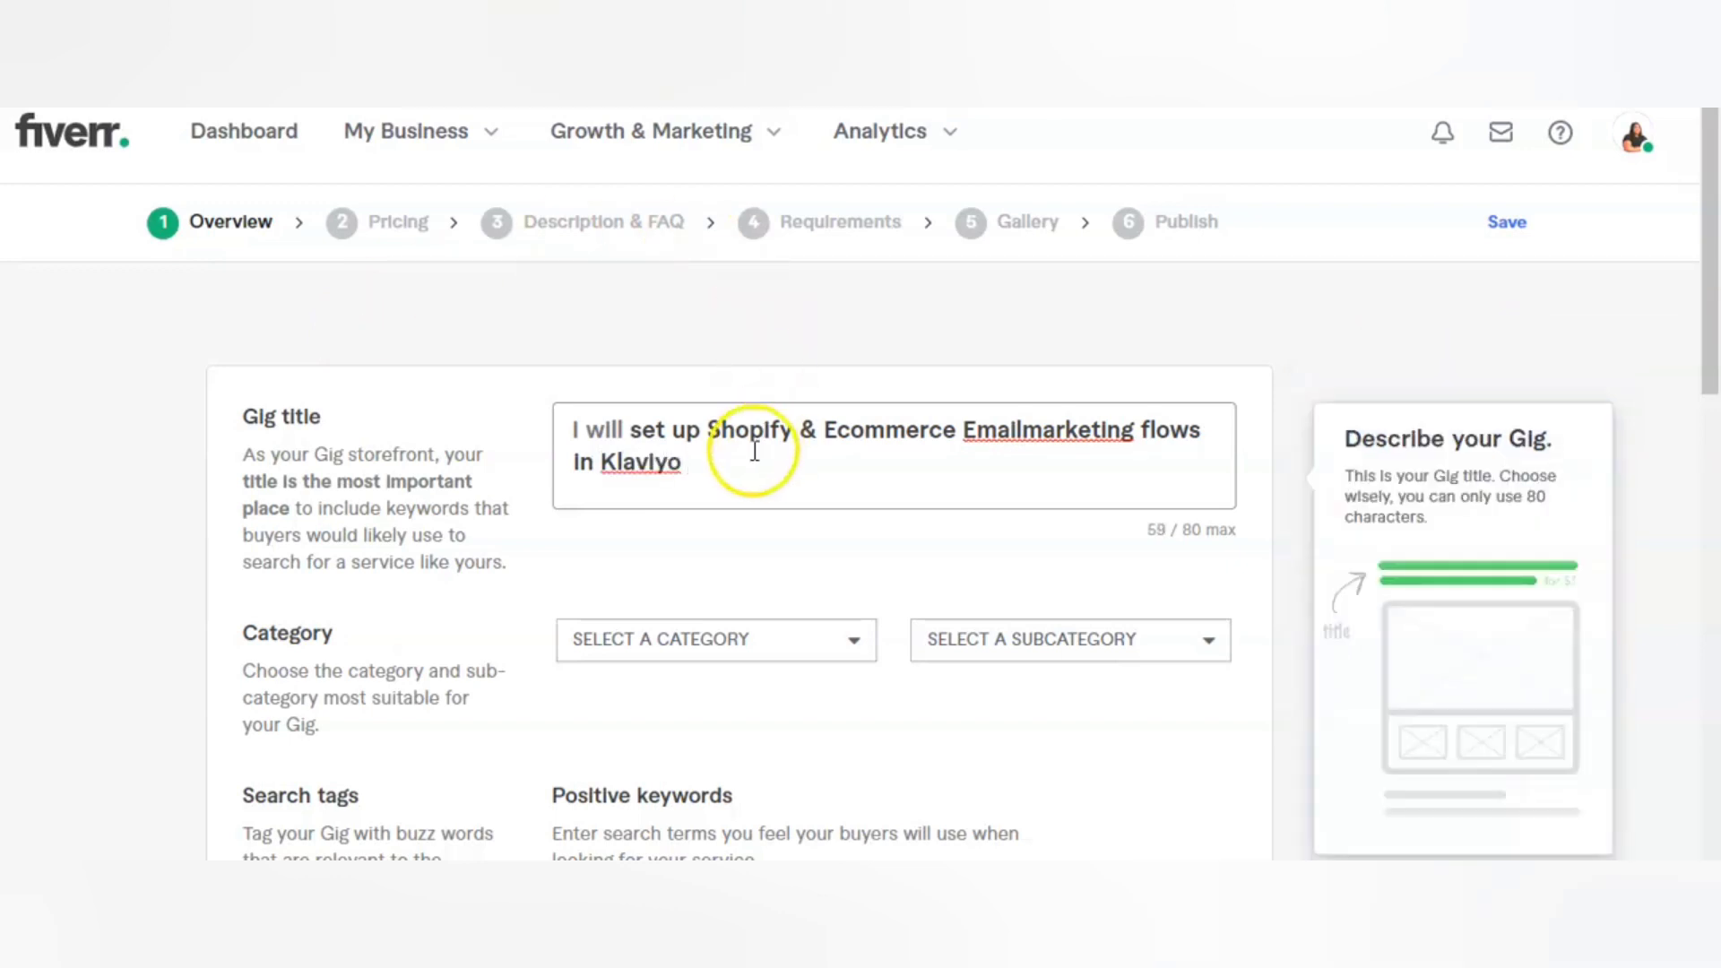
left_click(730, 373)
Step: Correct "Emailmarketing" to "Email marketing" in the gig title and replace the ampersand after "Shopify" with a comma
left_click(1020, 444)
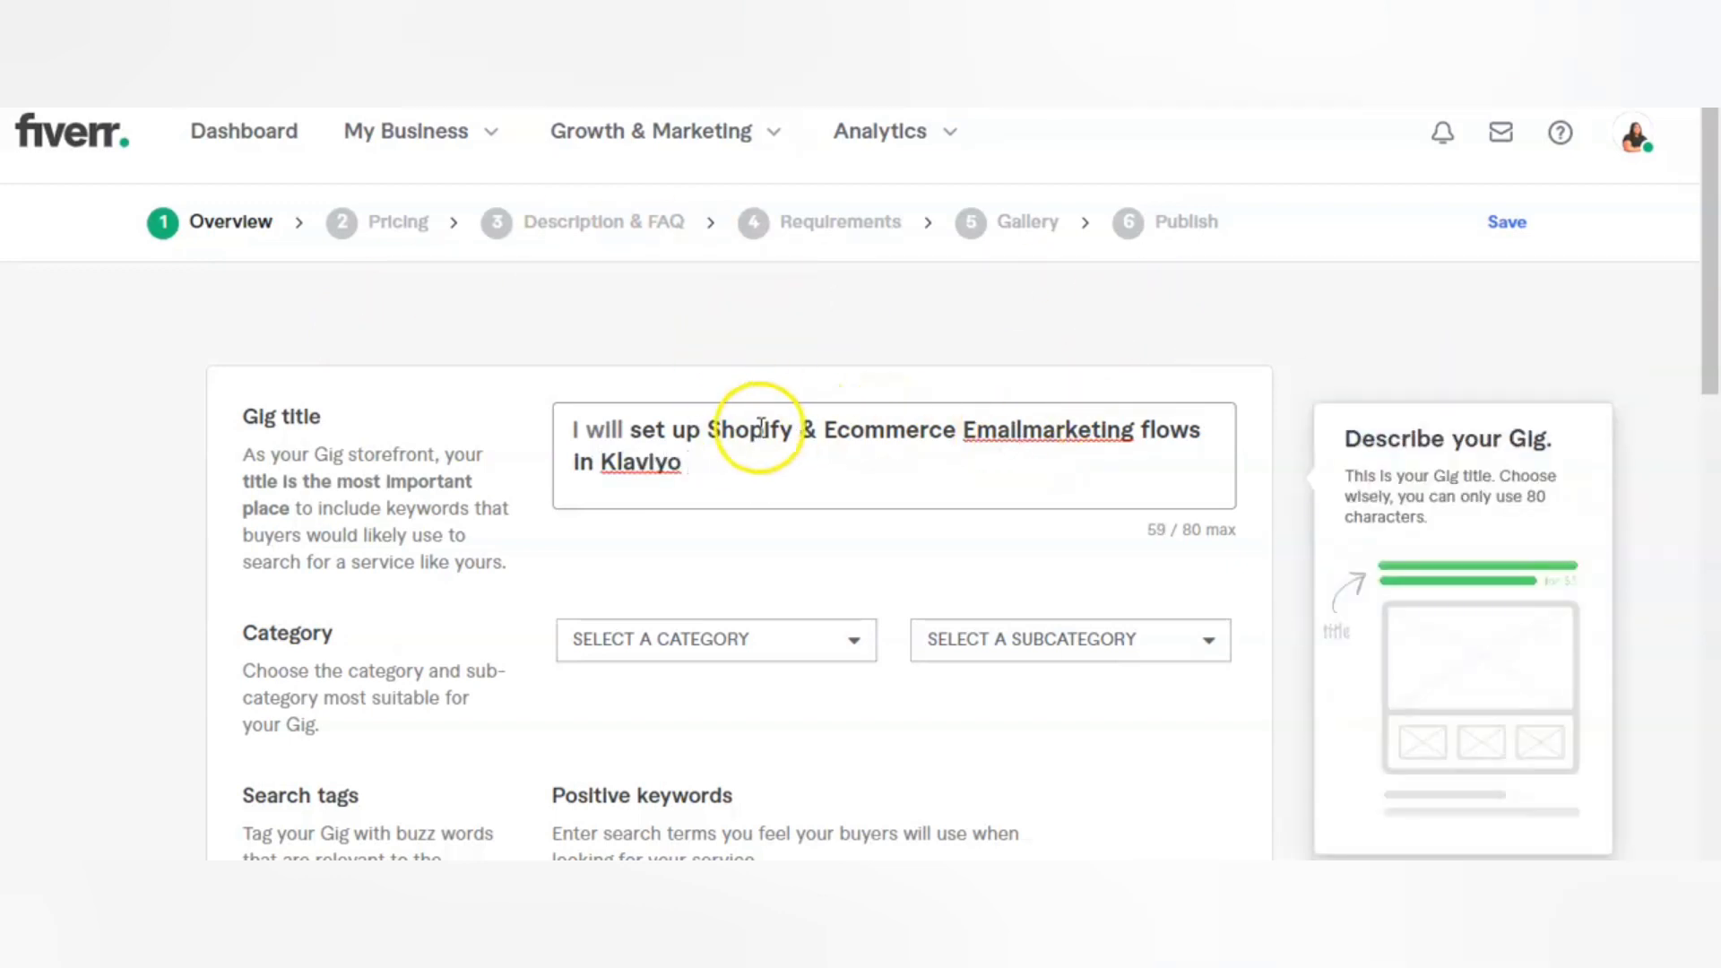
right_click(1056, 430)
left_click(1109, 456)
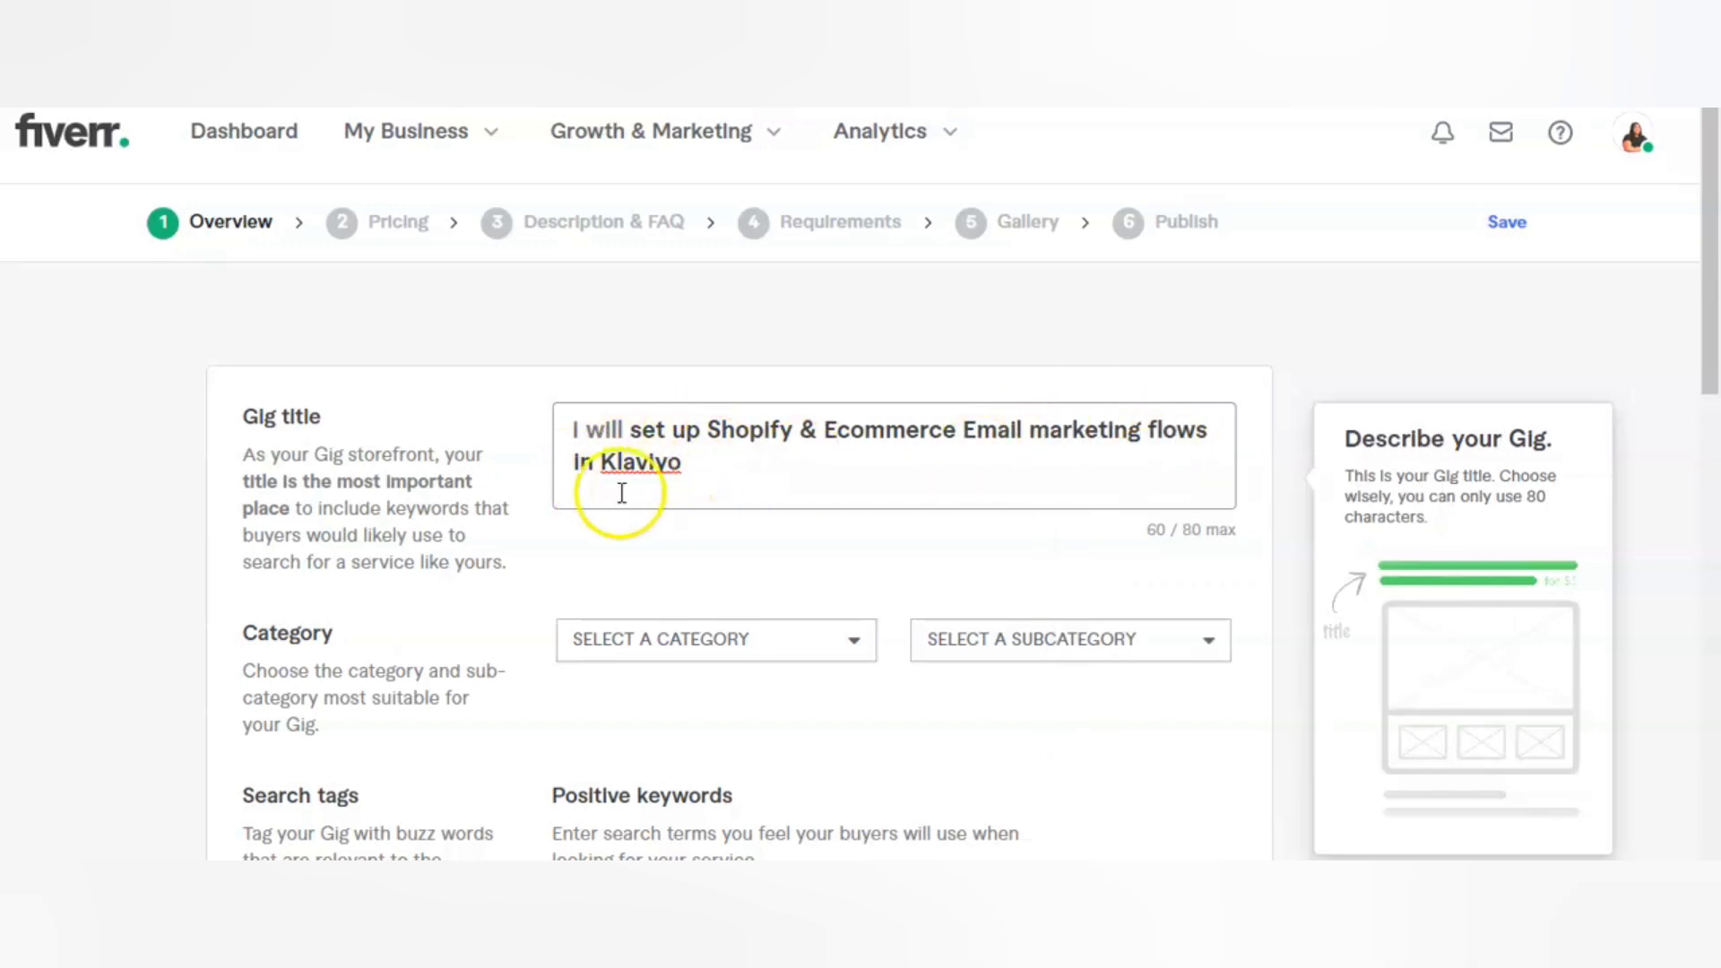
left_click(529, 331)
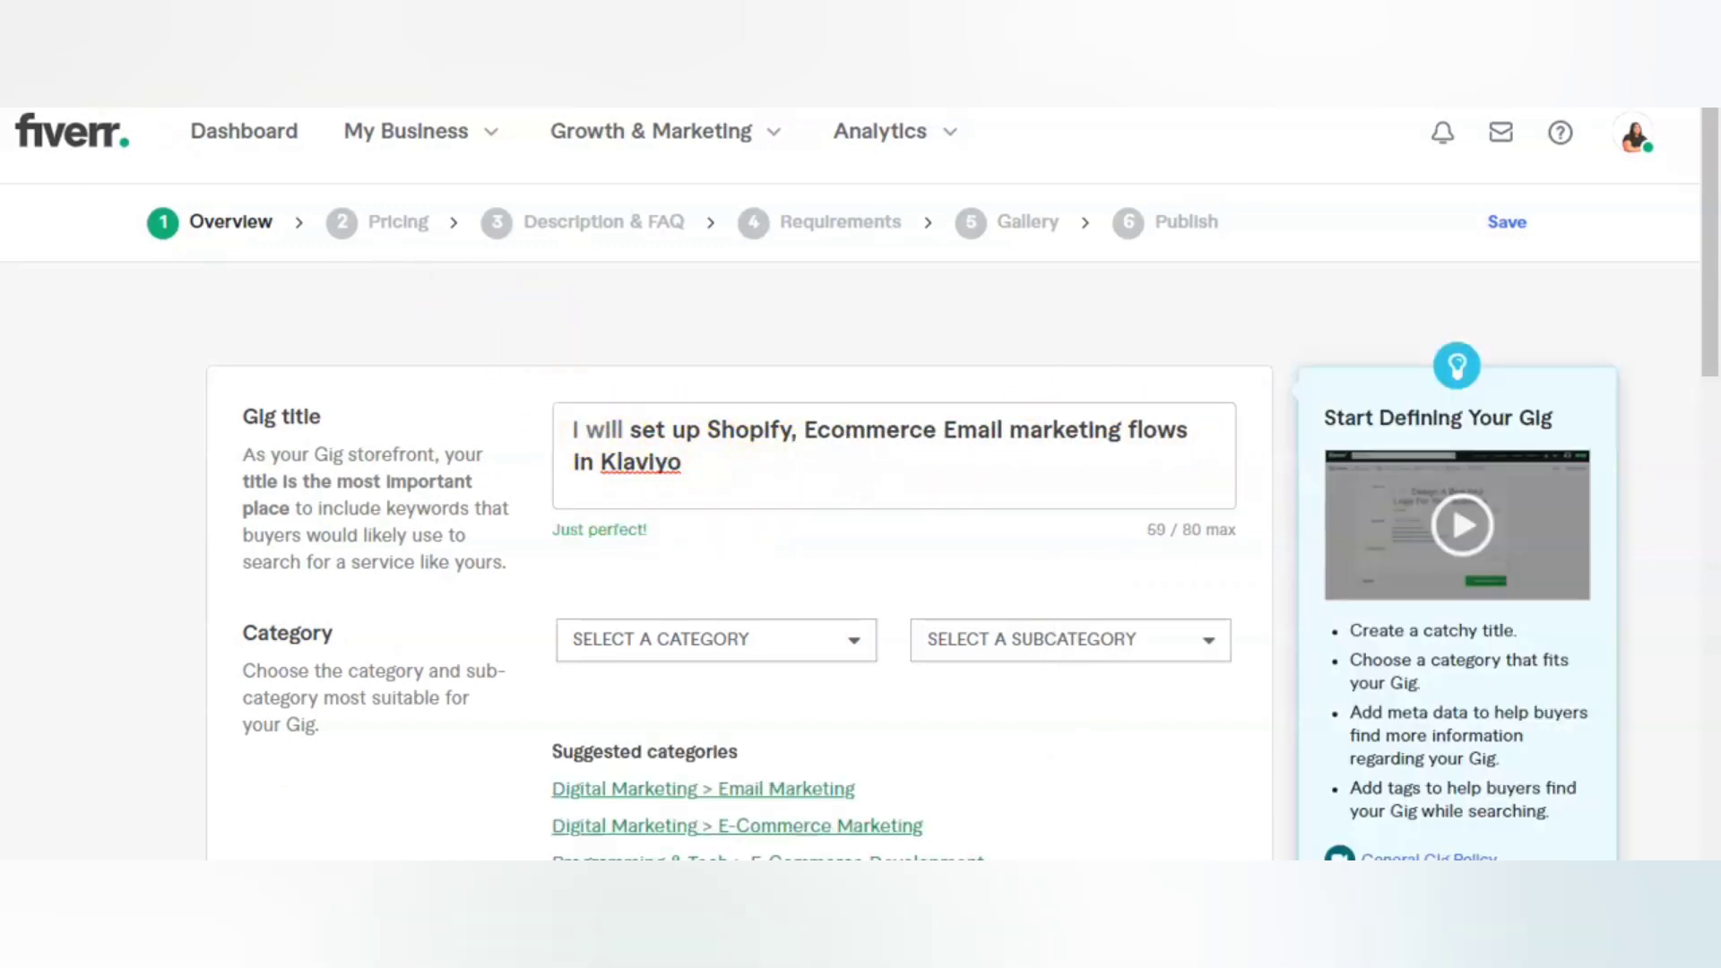
left_click(552, 411)
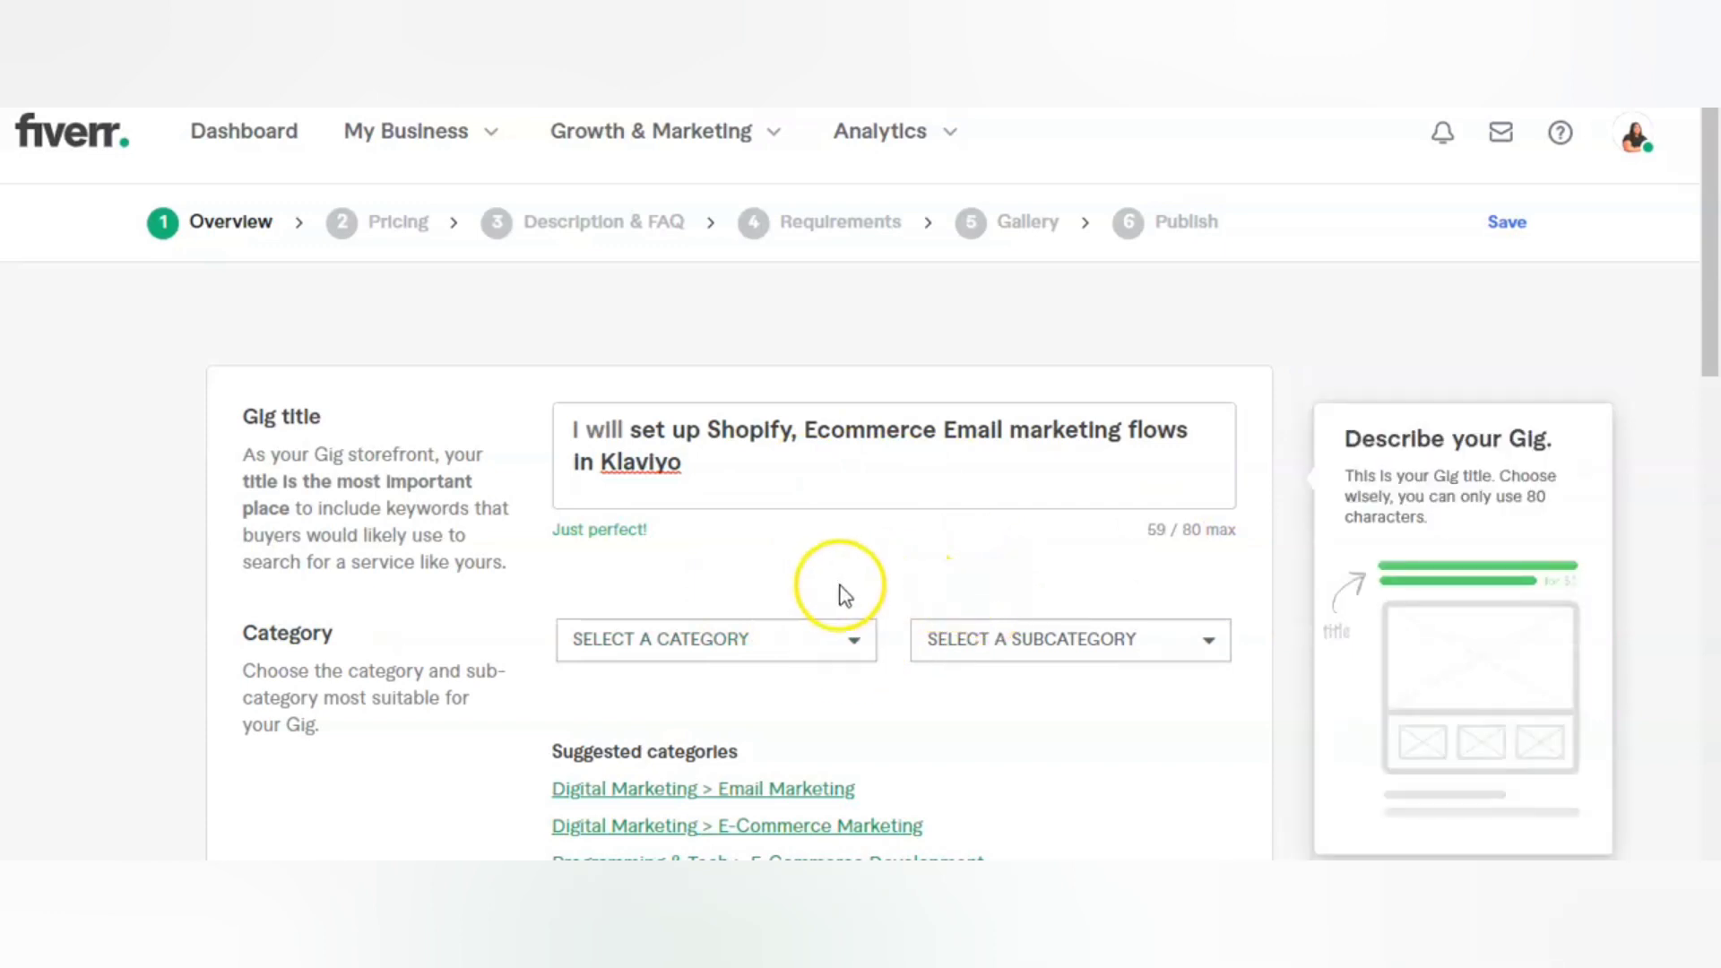
Step: Set the gig's category to Digital Marketing and its subcategory to Email Marketing
left_click(847, 652)
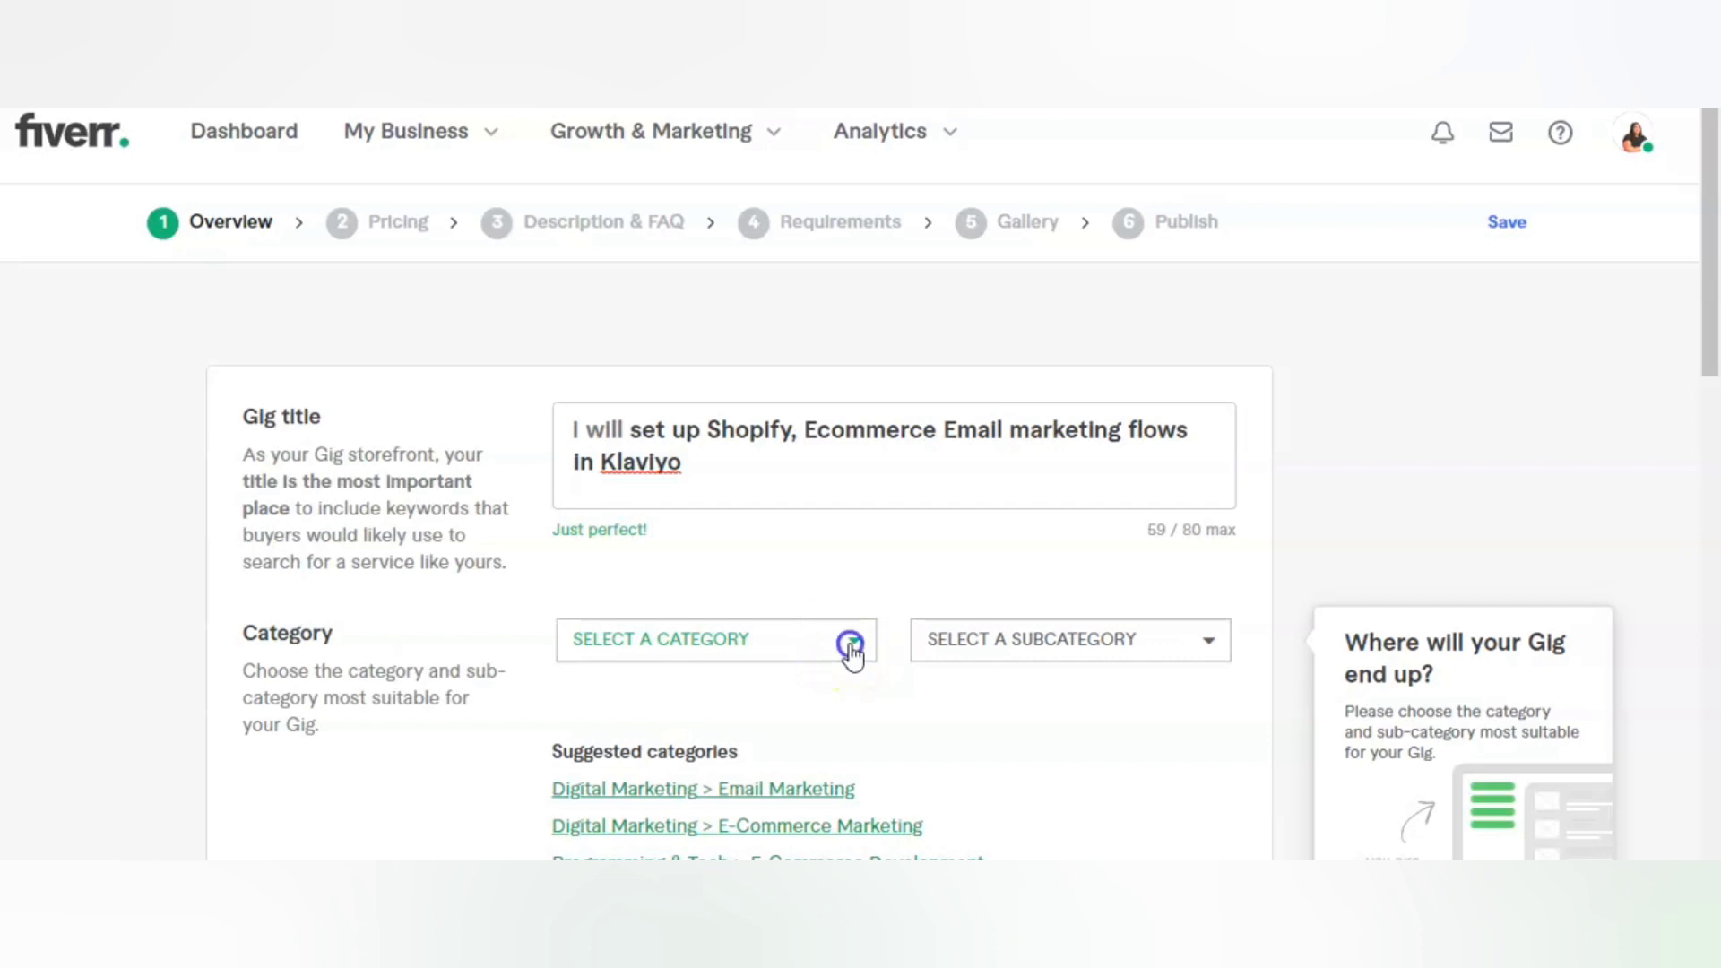
left_click(850, 646)
scroll(853, 657, "down", 3)
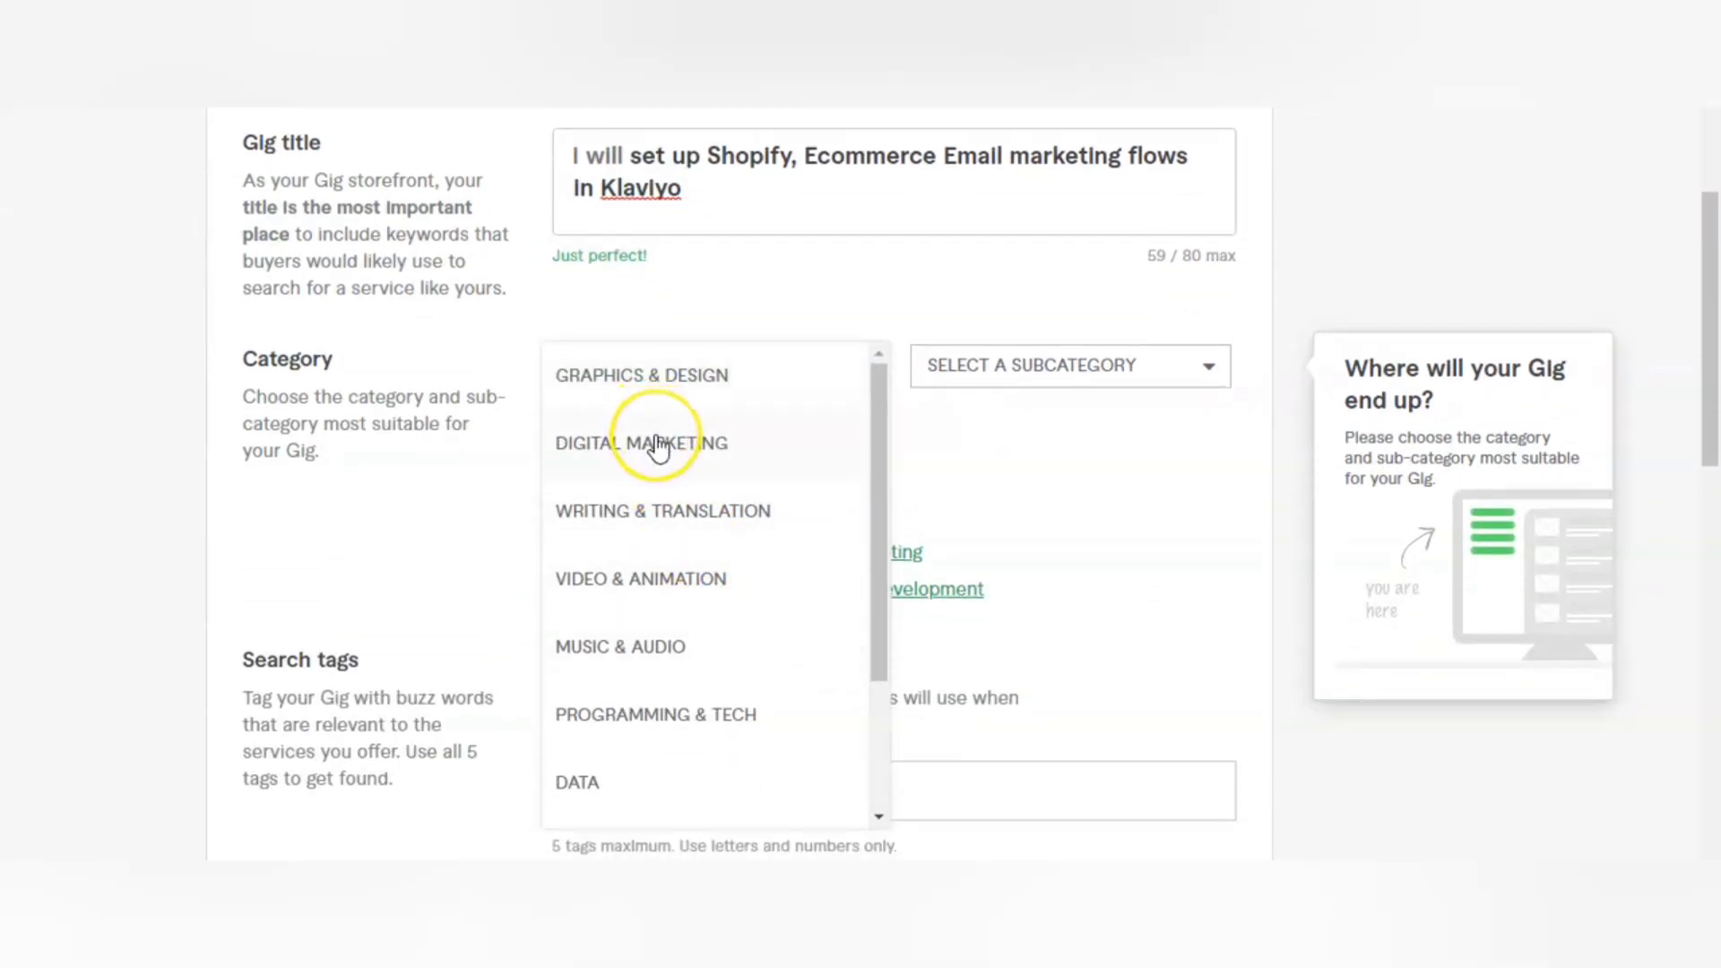
left_click(659, 445)
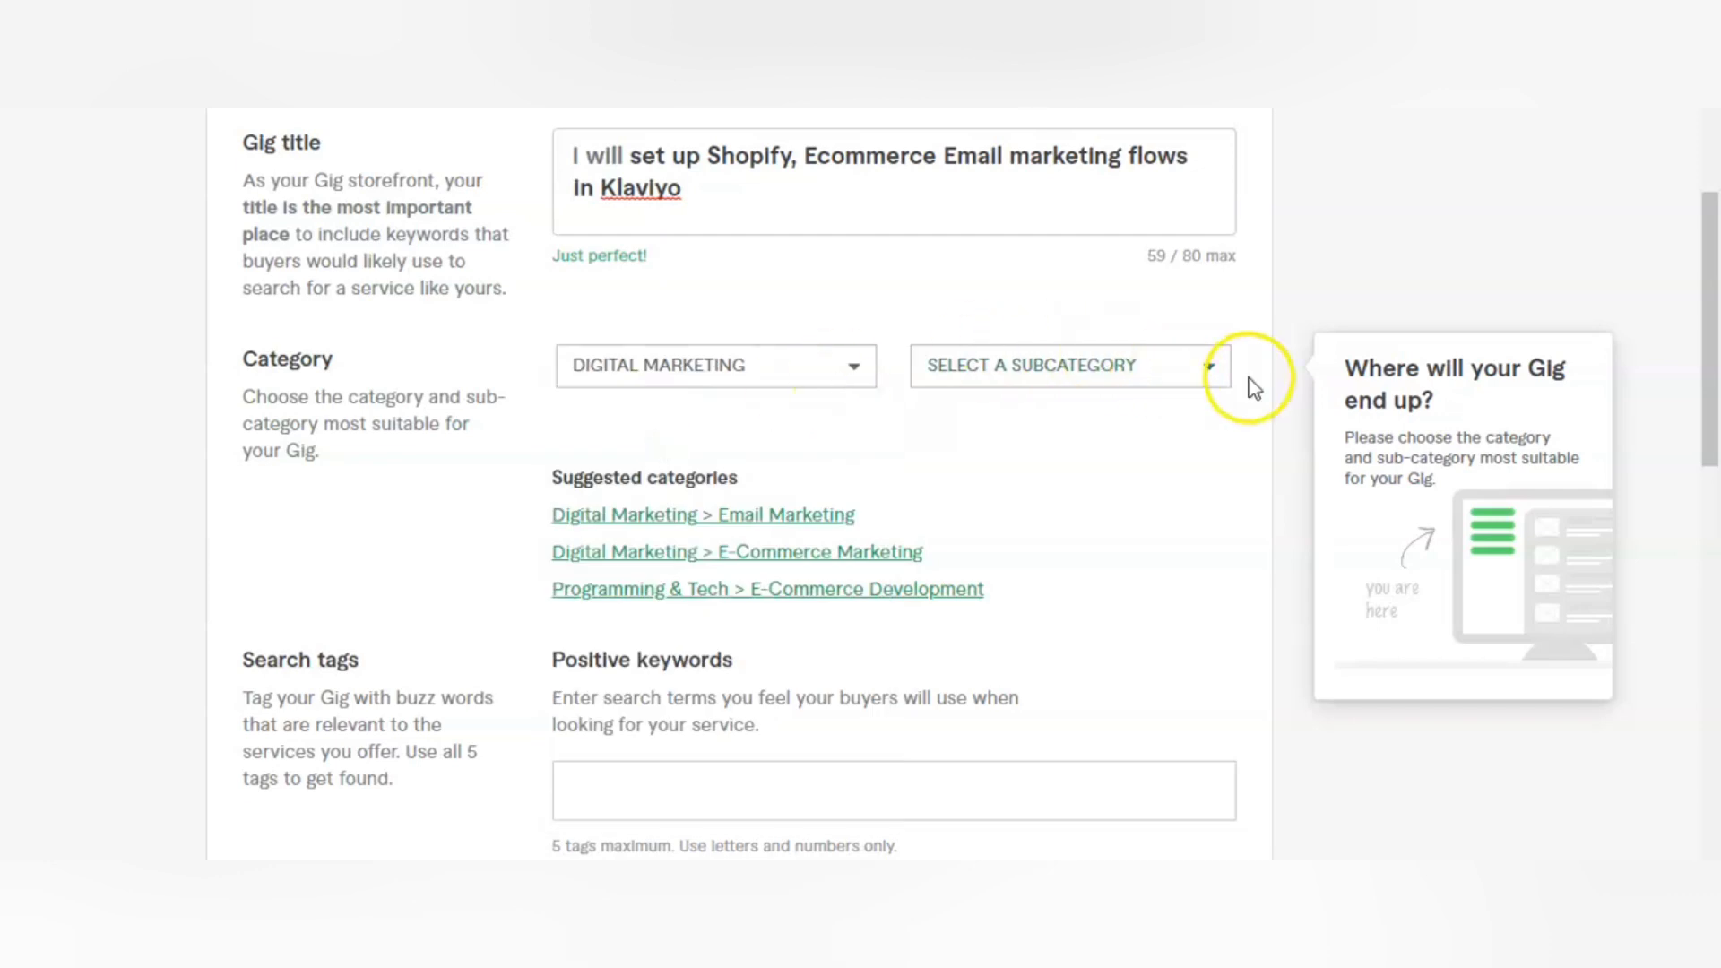
left_click(1206, 374)
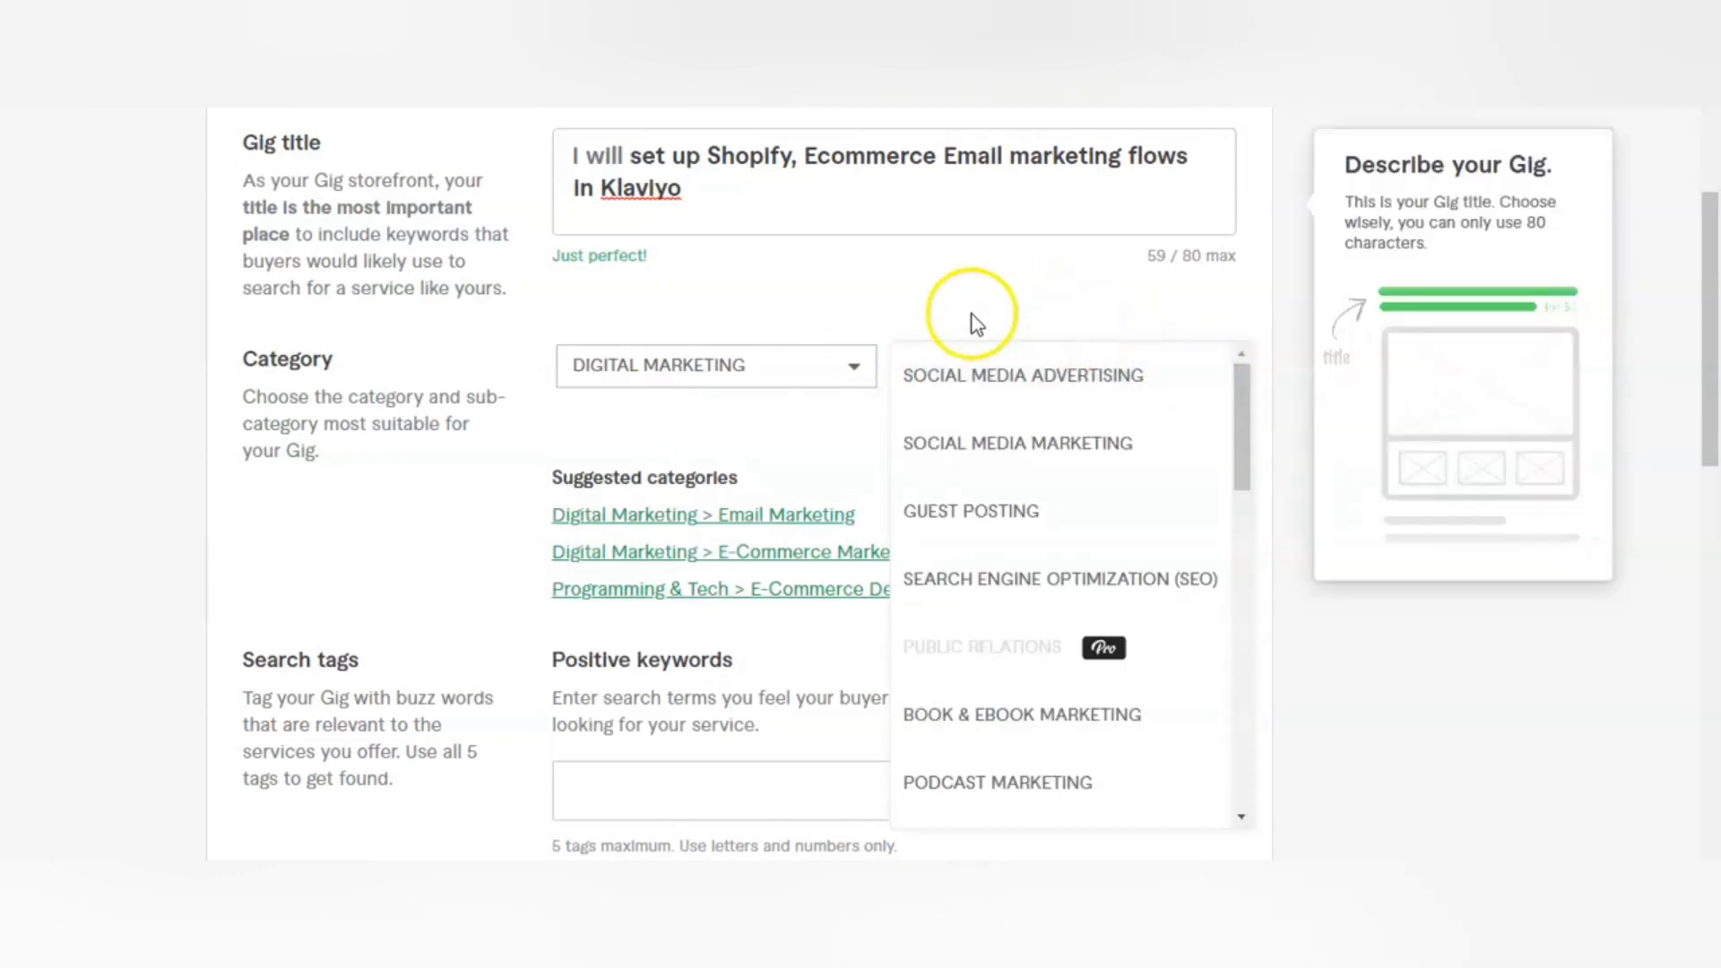
scroll(1063, 583, "down", 5)
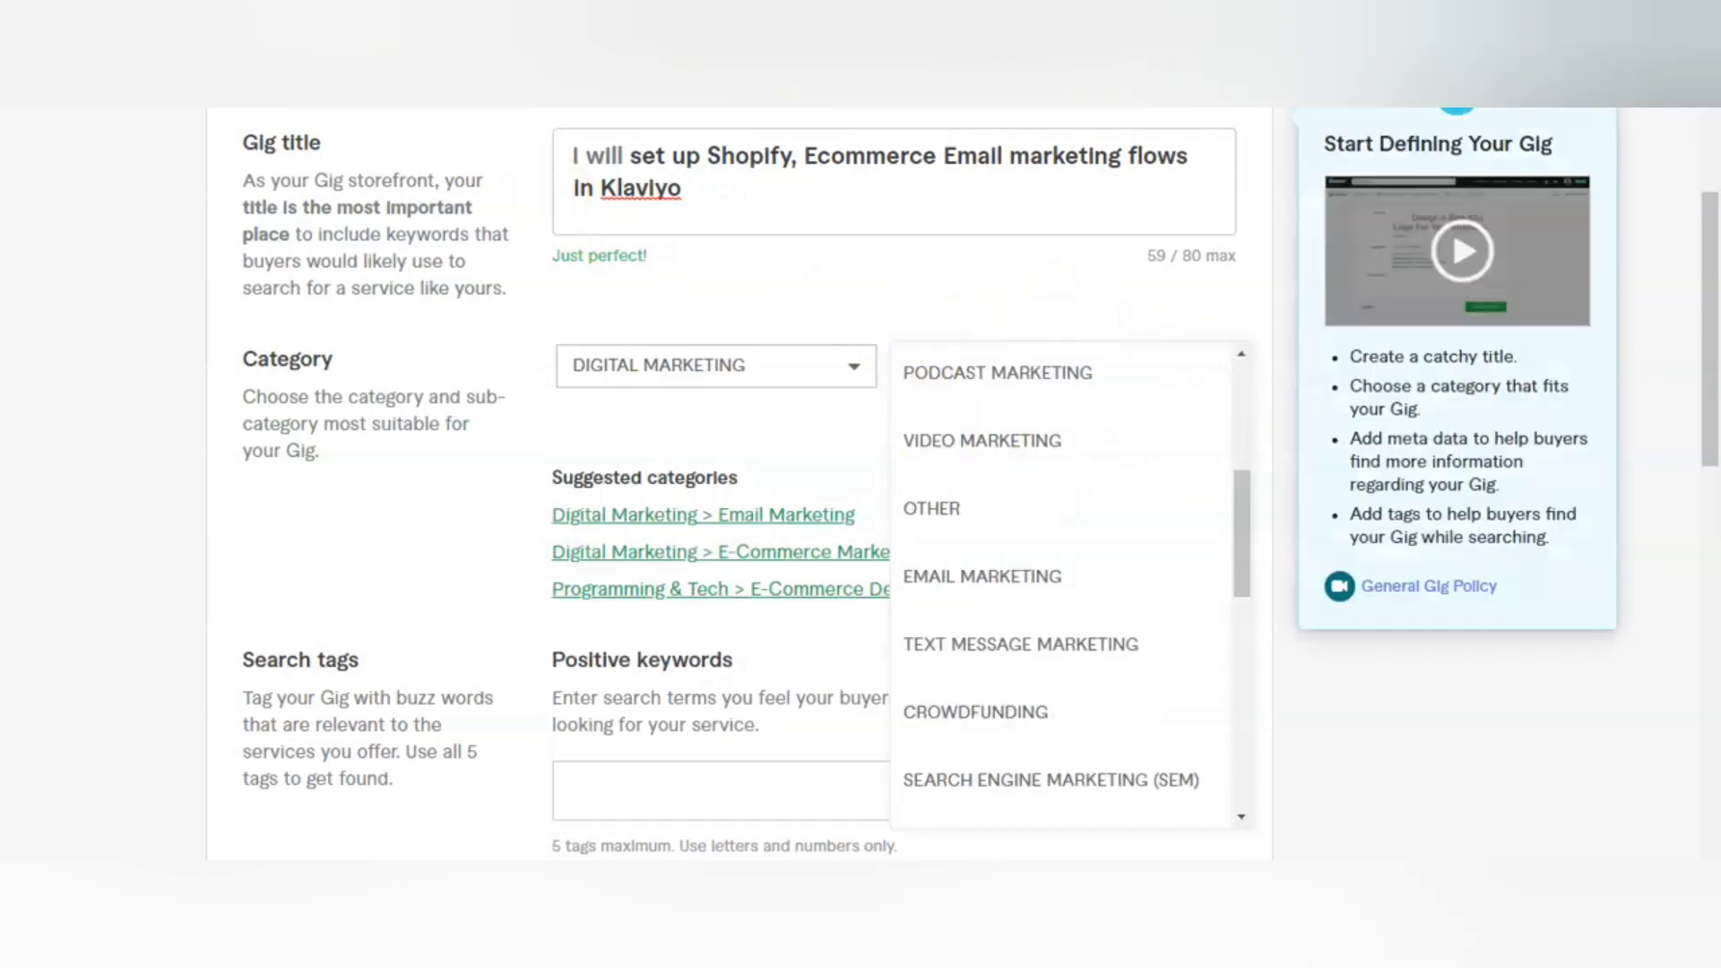
left_click(995, 570)
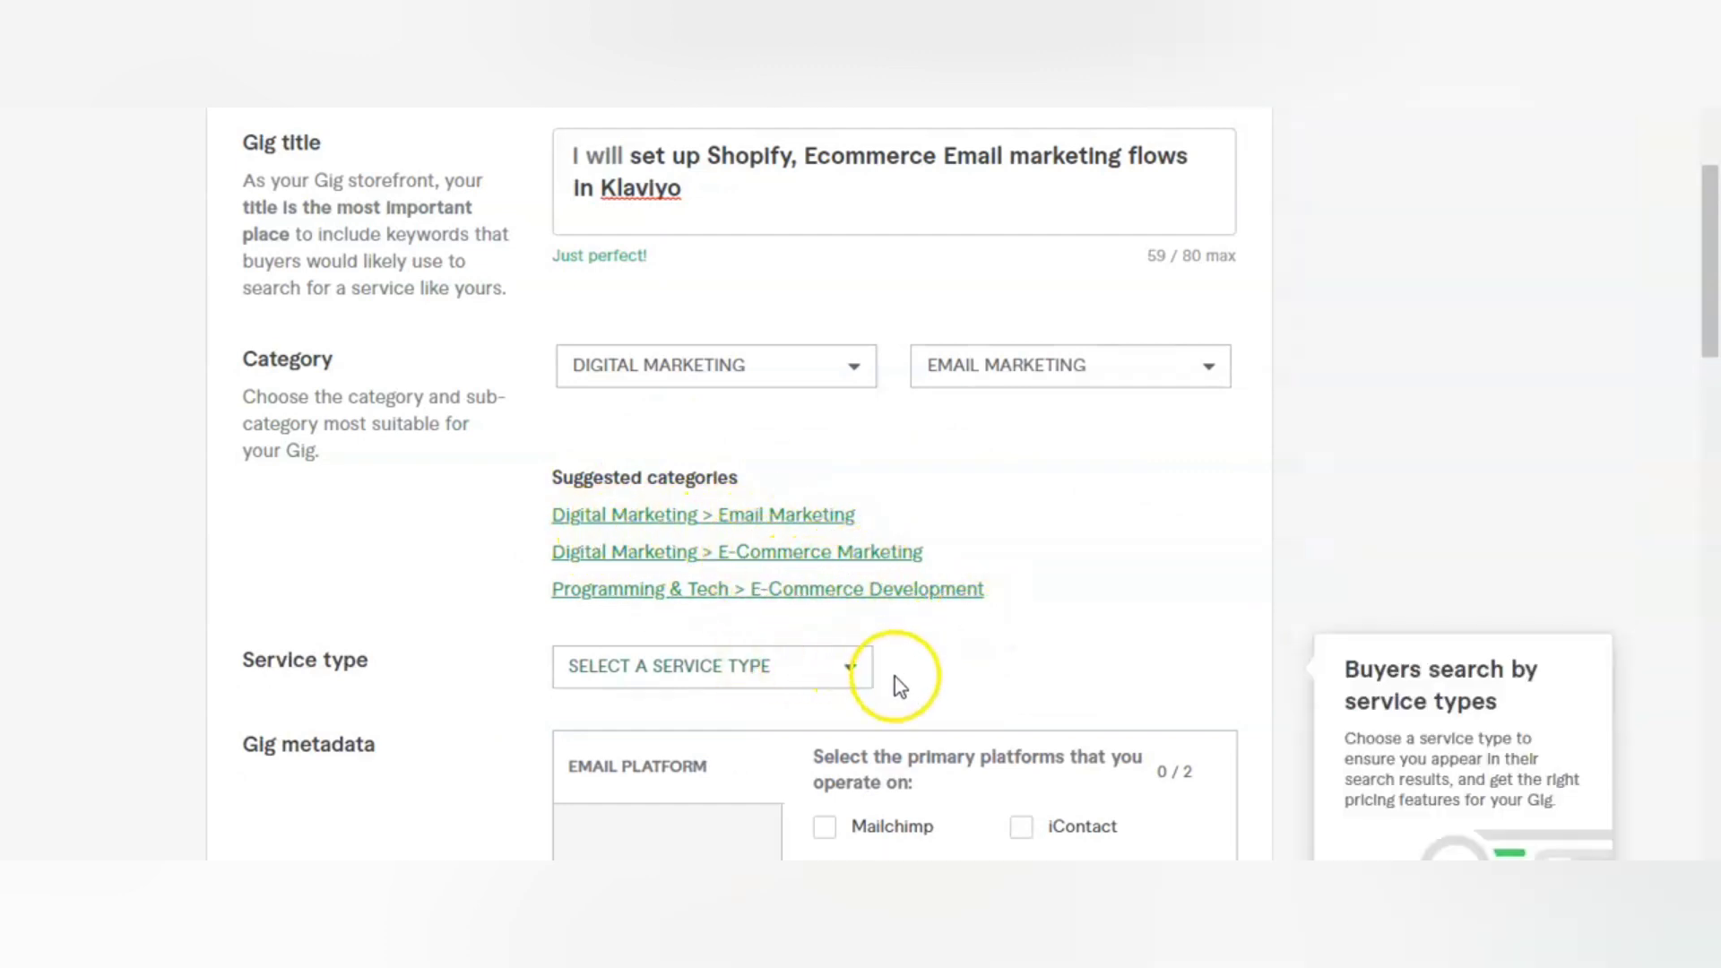
Step: Set the gig's service type to Email Platform Support
left_click(845, 679)
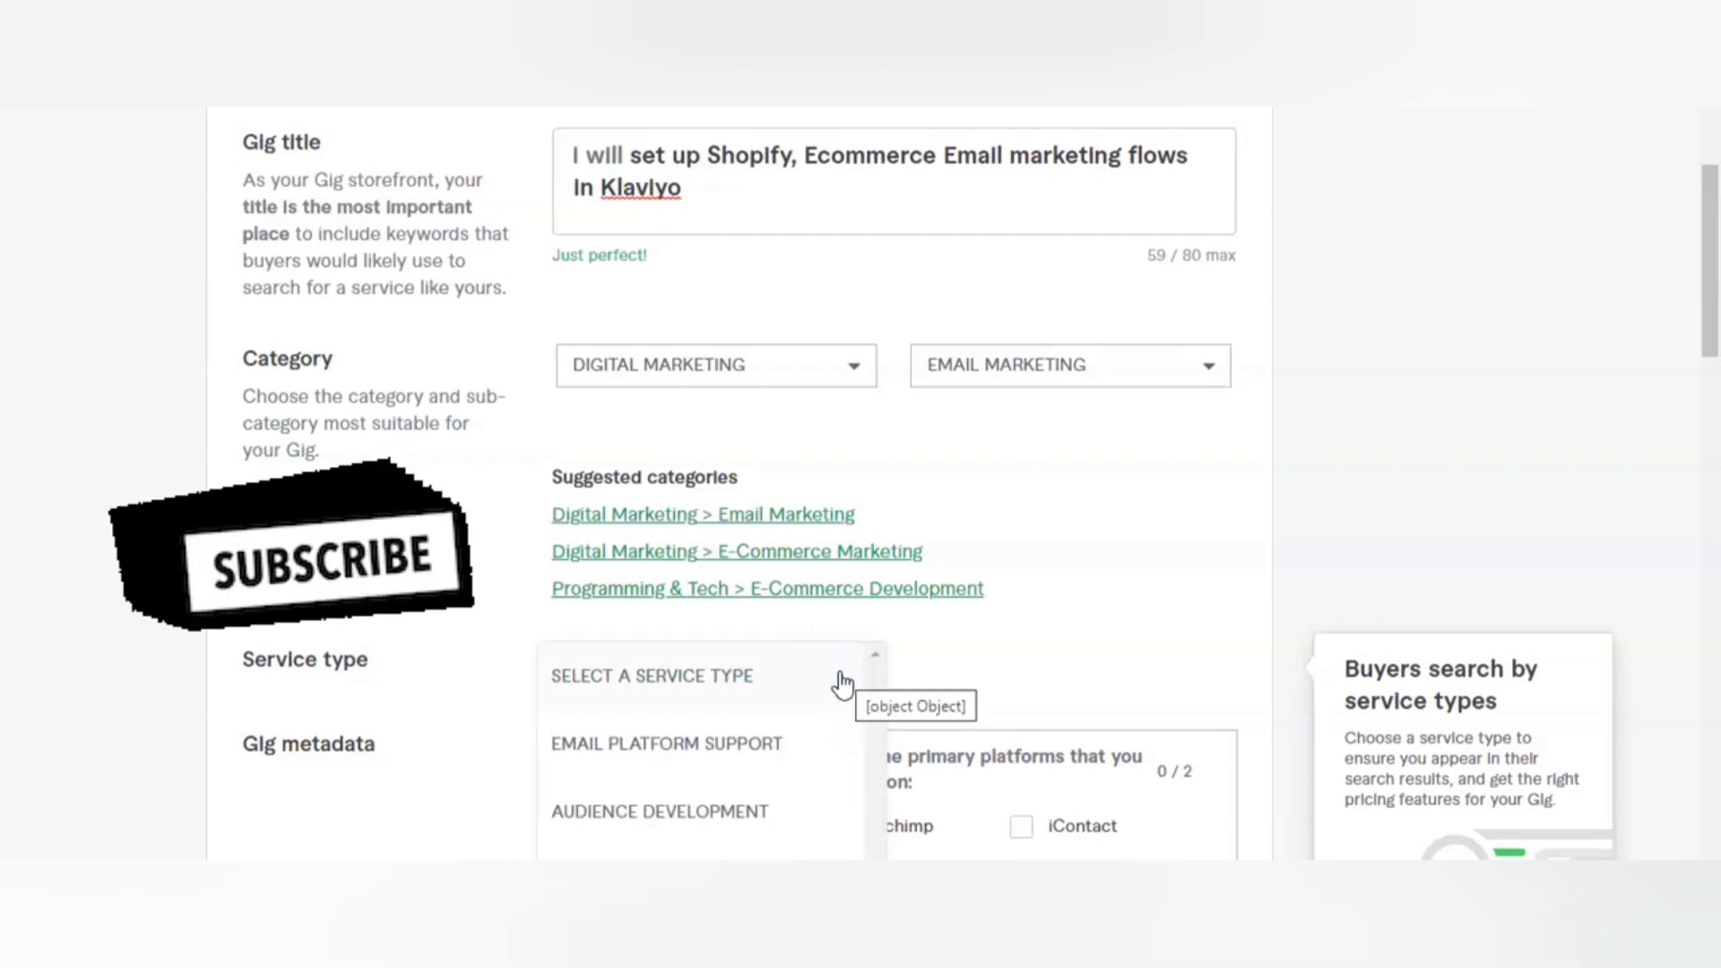
scroll(838, 684, "down", 4)
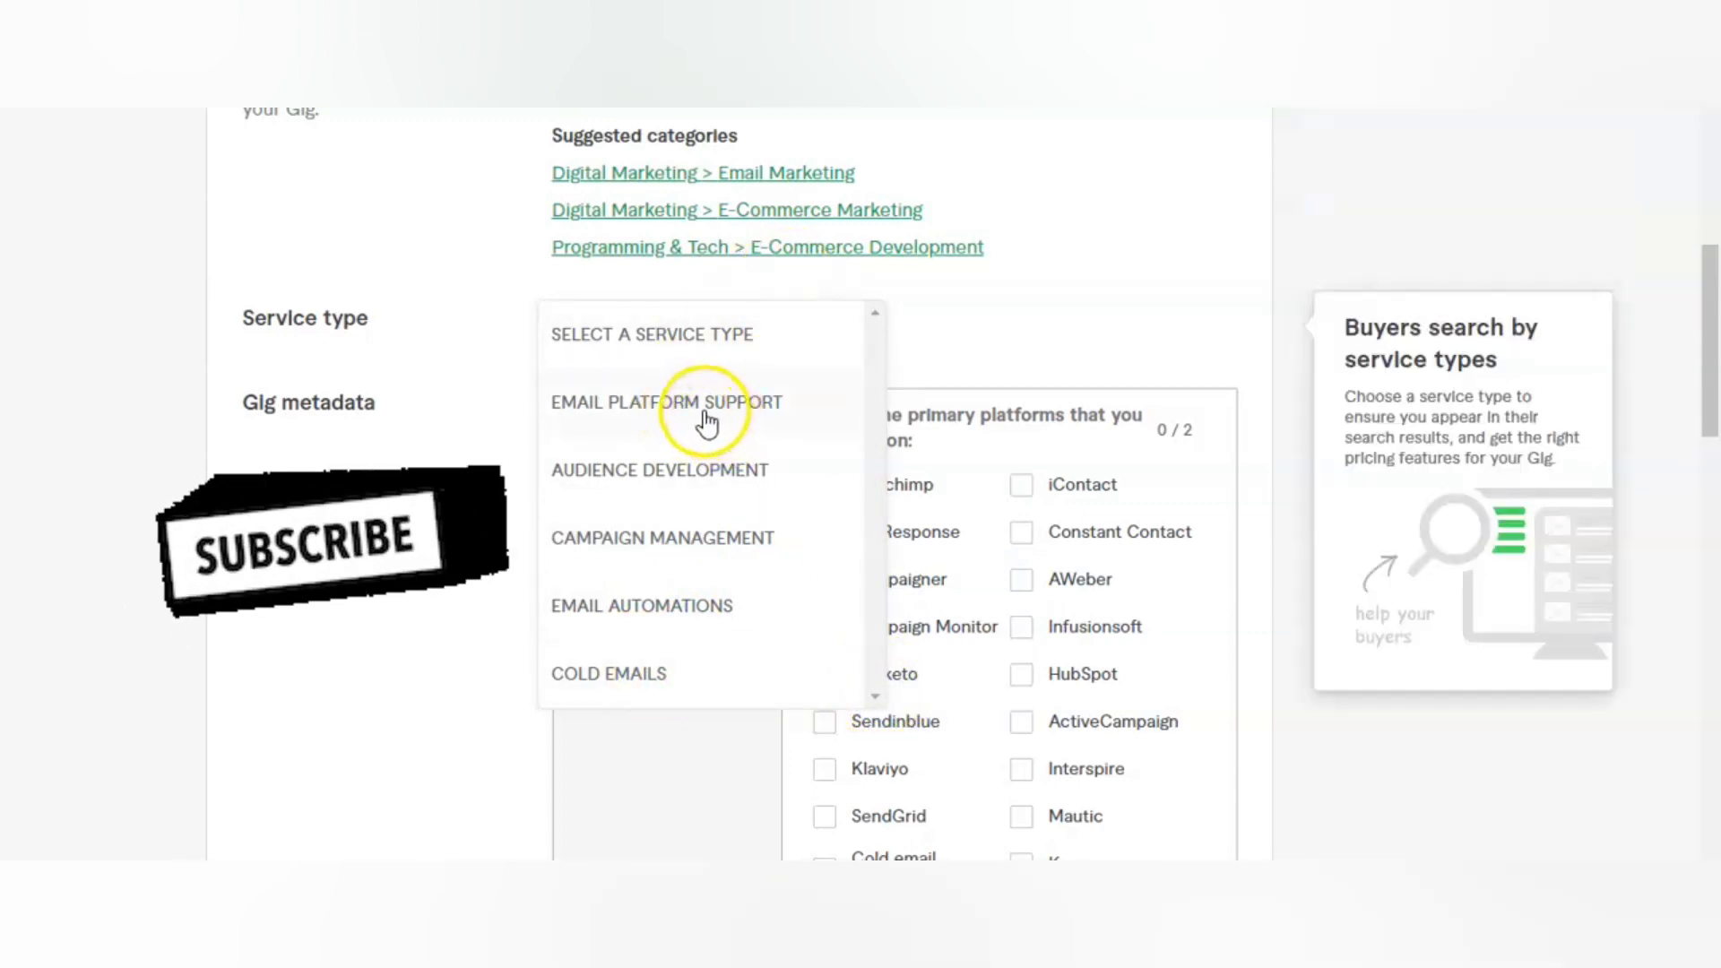
left_click(718, 429)
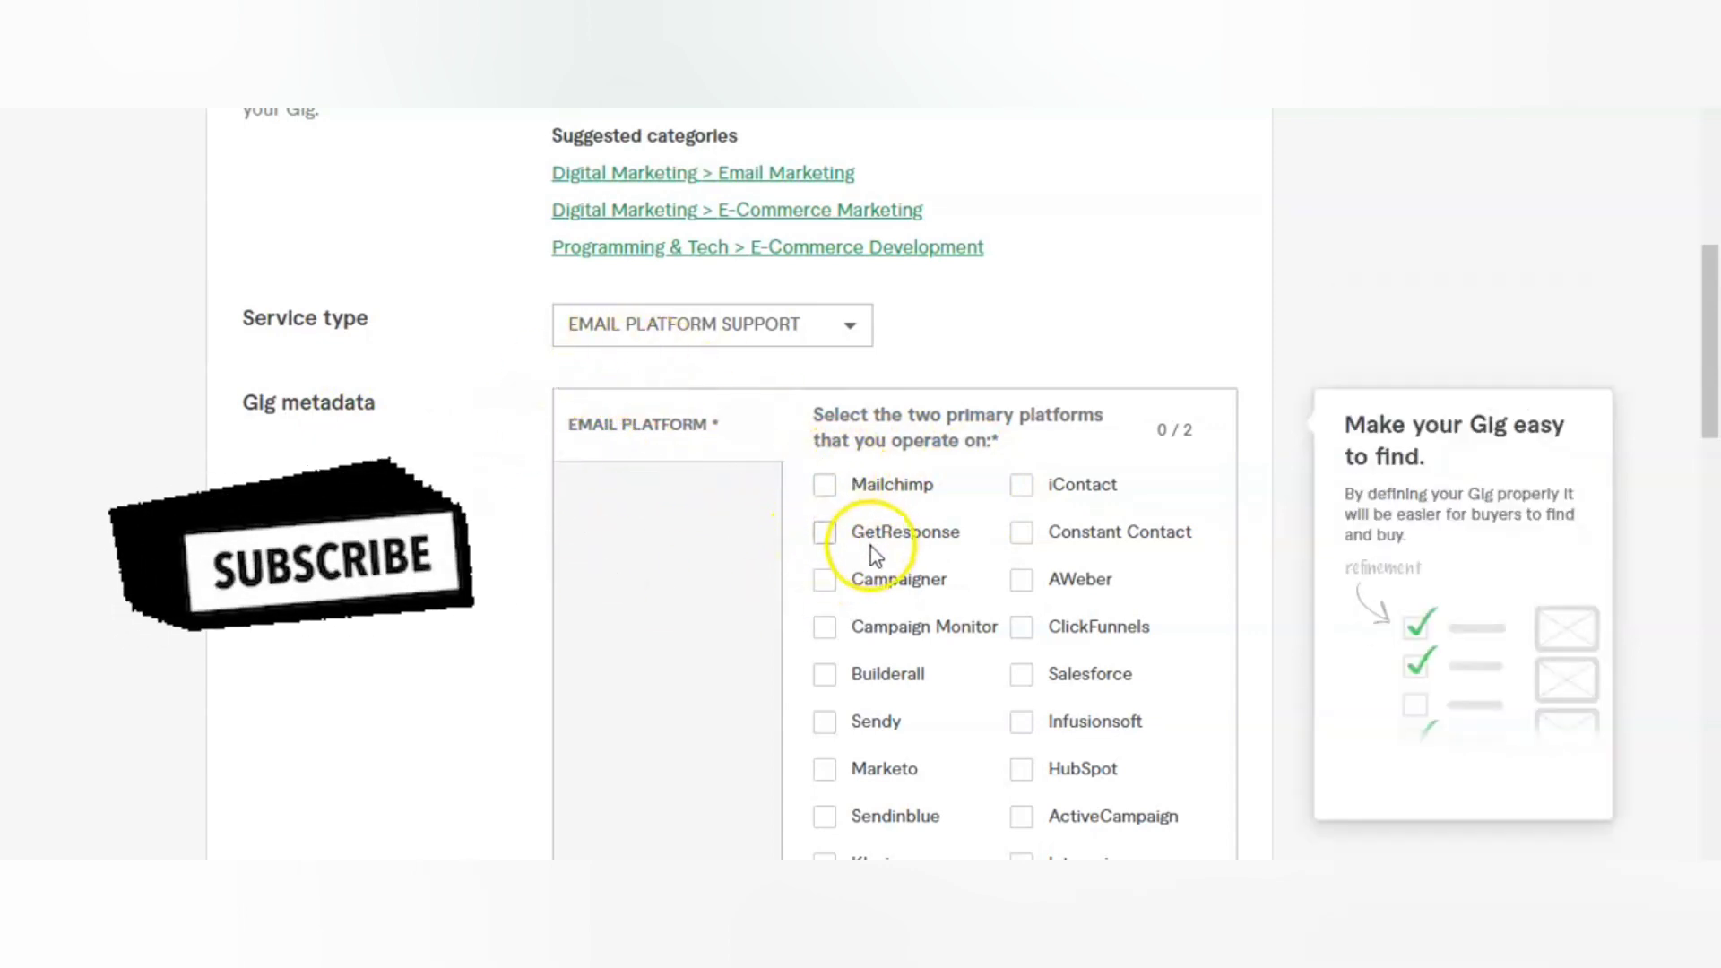
Step: Choose GetResponse and Mailchimp as the two primary email platforms in the gig metadata
scroll(870, 547, "down", 2)
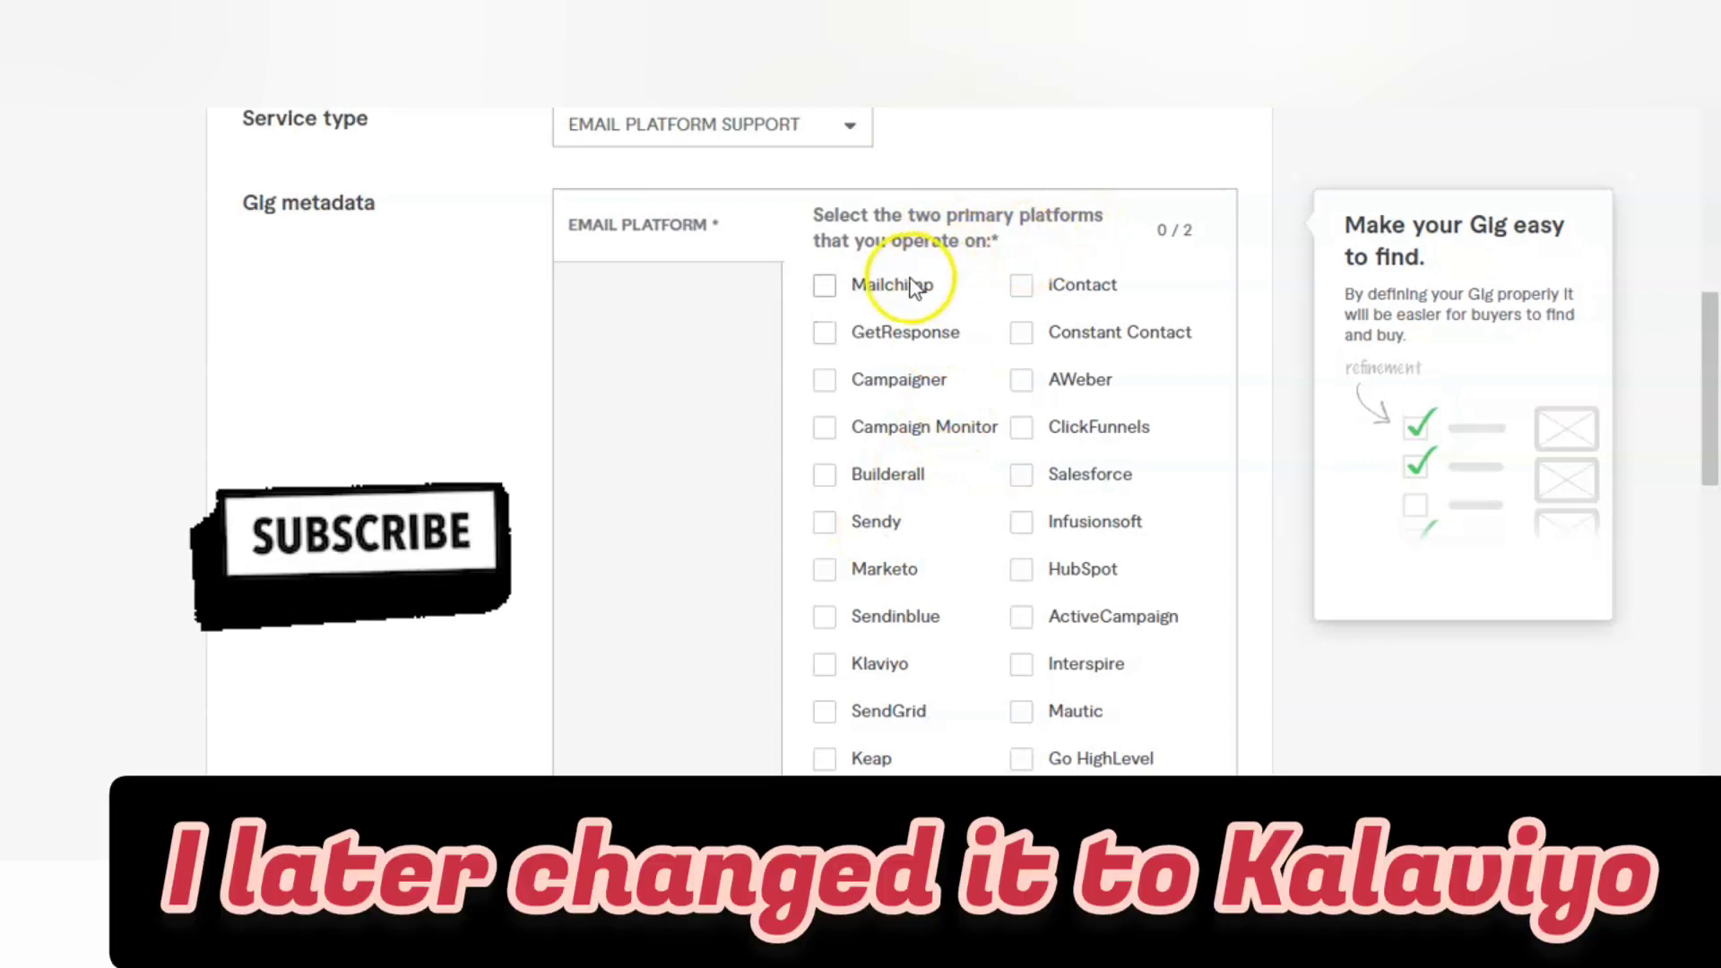
left_click(825, 333)
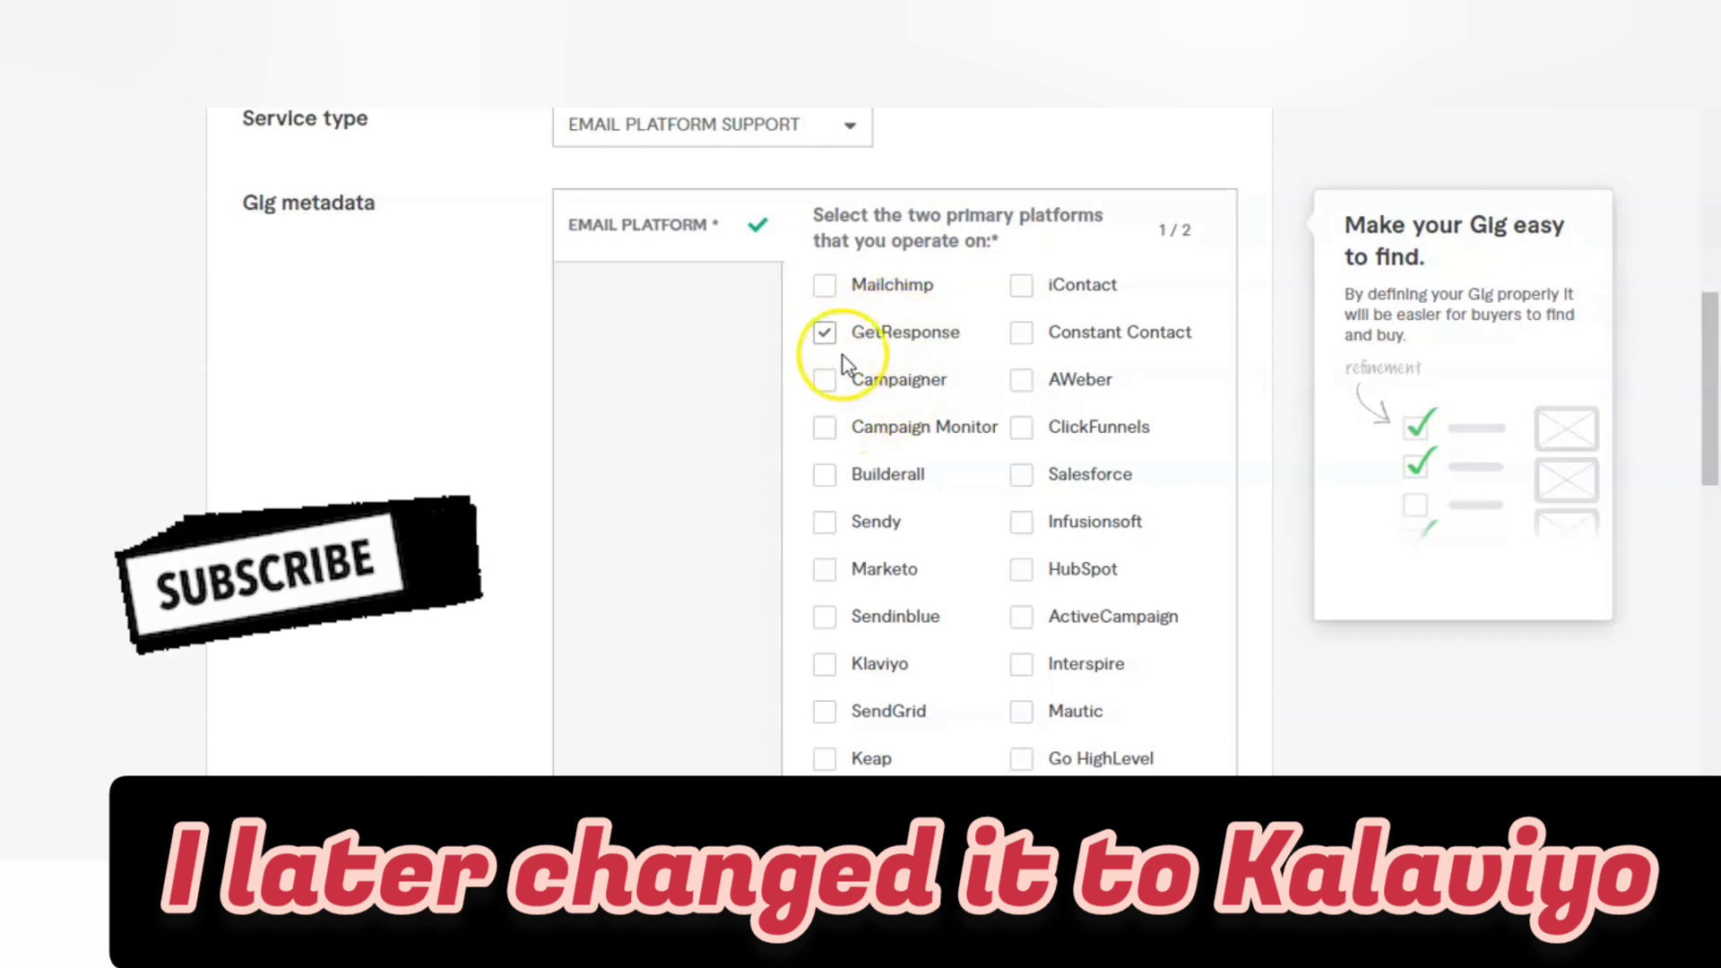
left_click(825, 286)
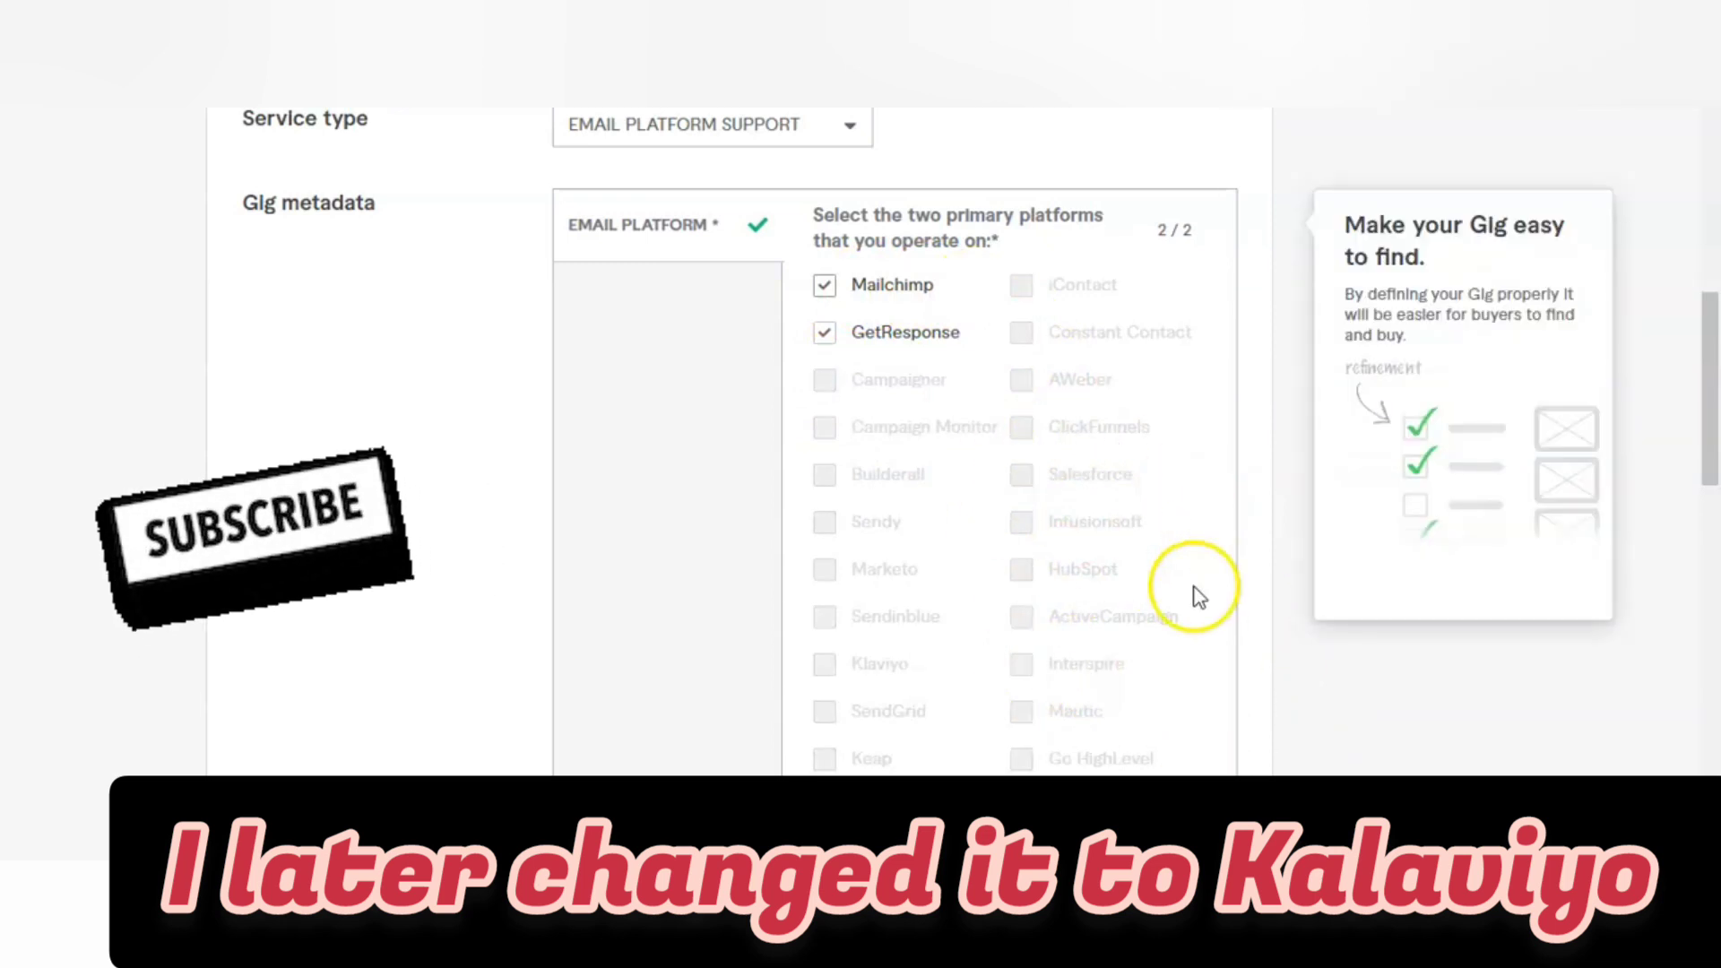
scroll(1345, 772, "down", 8)
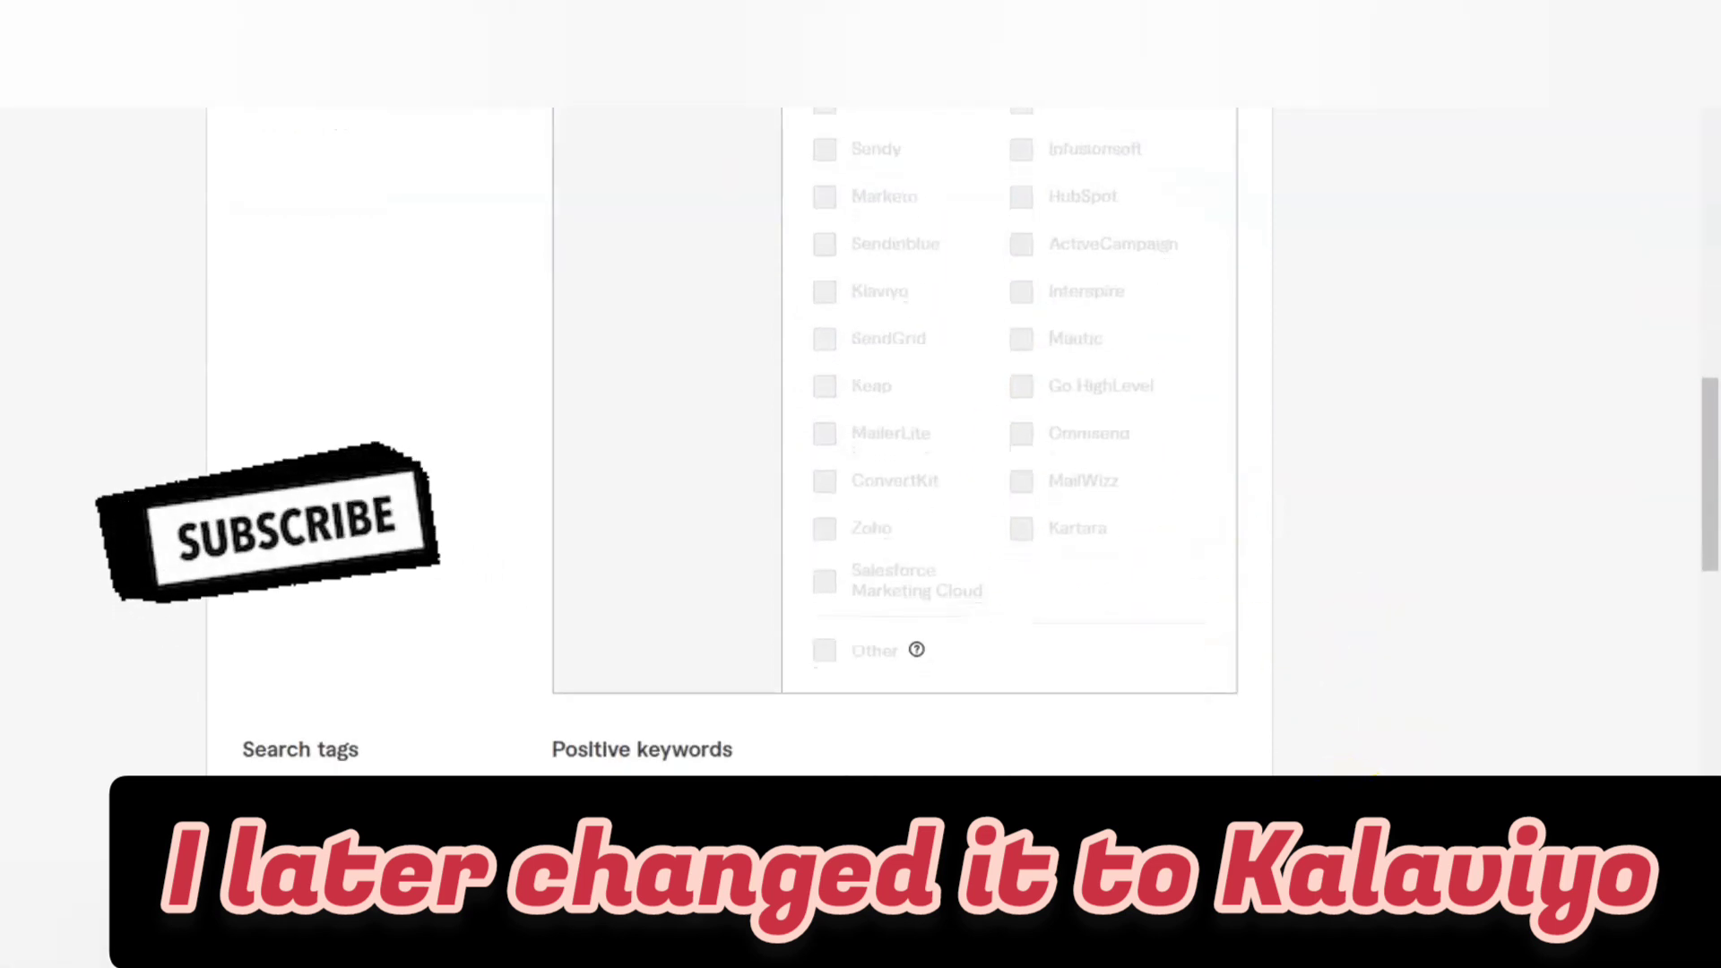
Step: Look up search tag ideas by entering "emailm" in the buyer-side service search, and return to the gig form
scroll(961, 442, "down", 1)
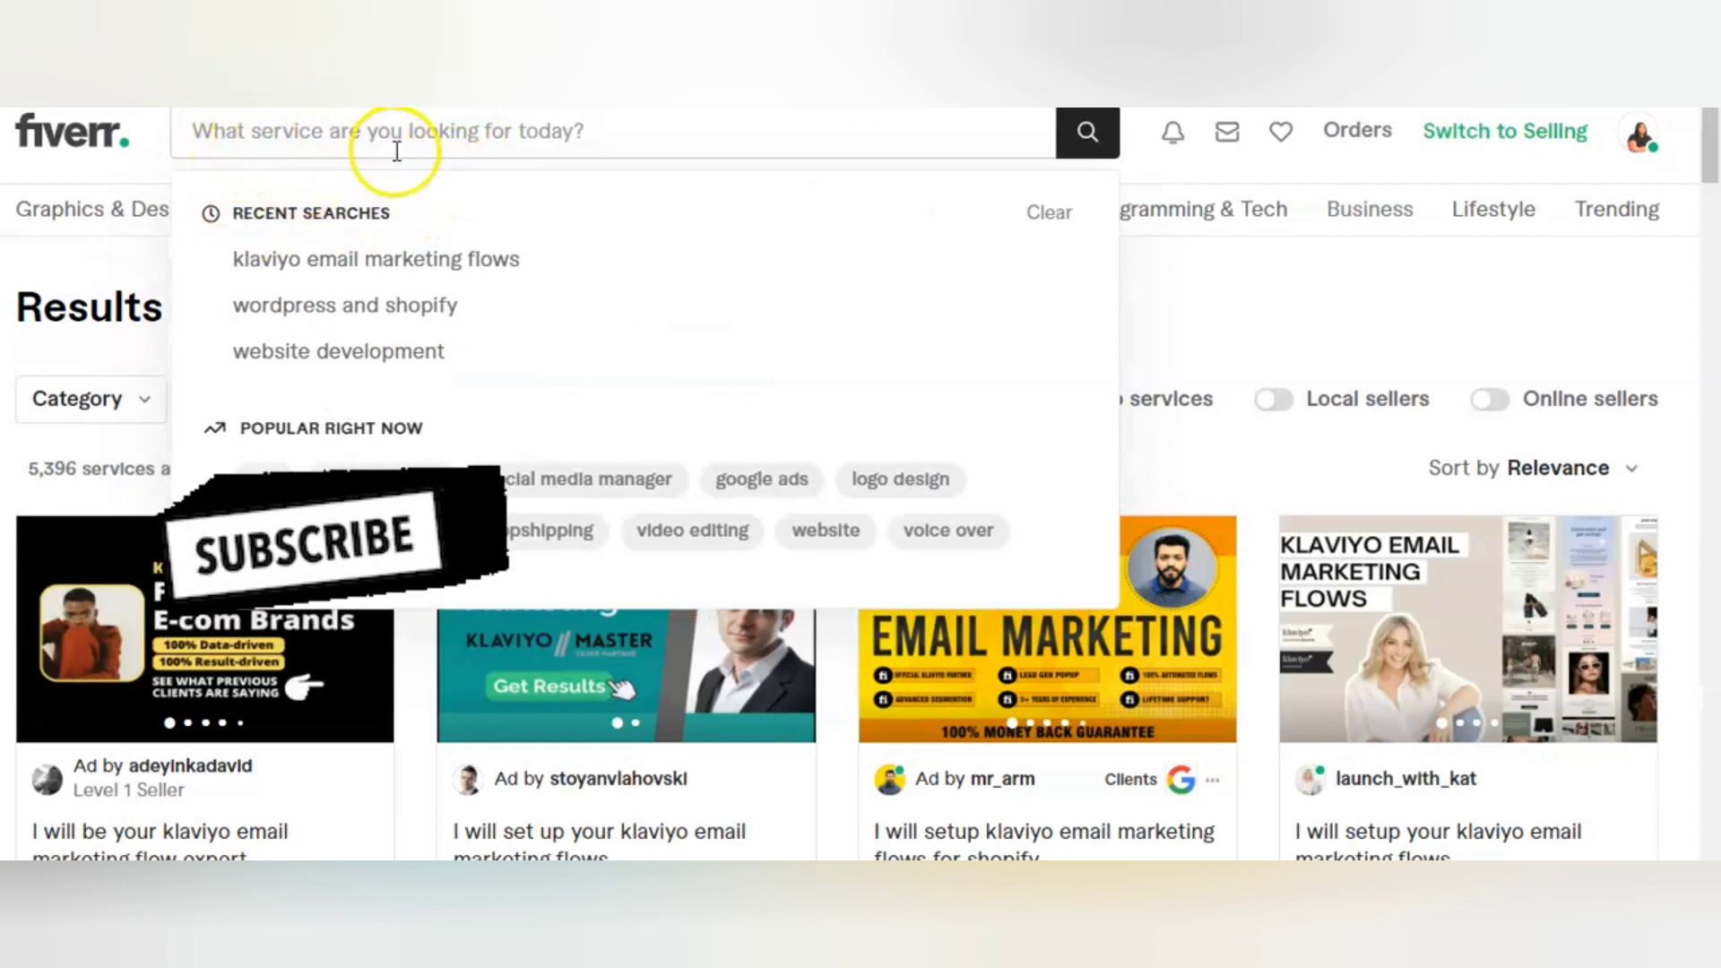
left_click(285, 131)
type("em")
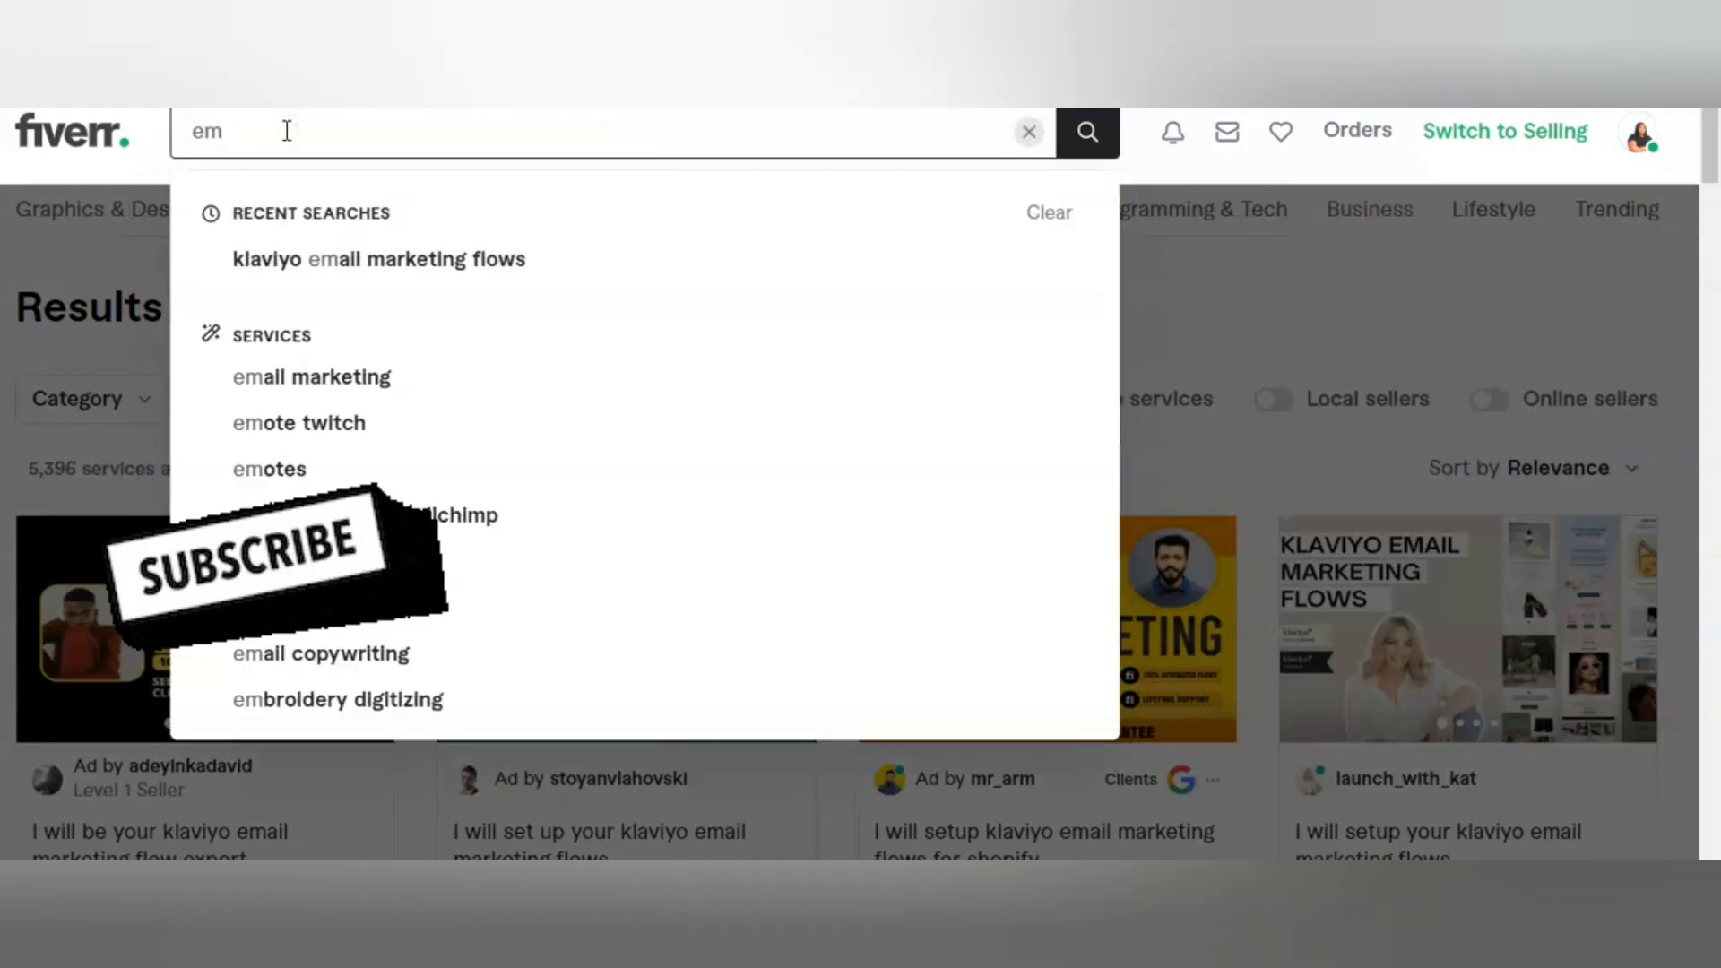
type("ail")
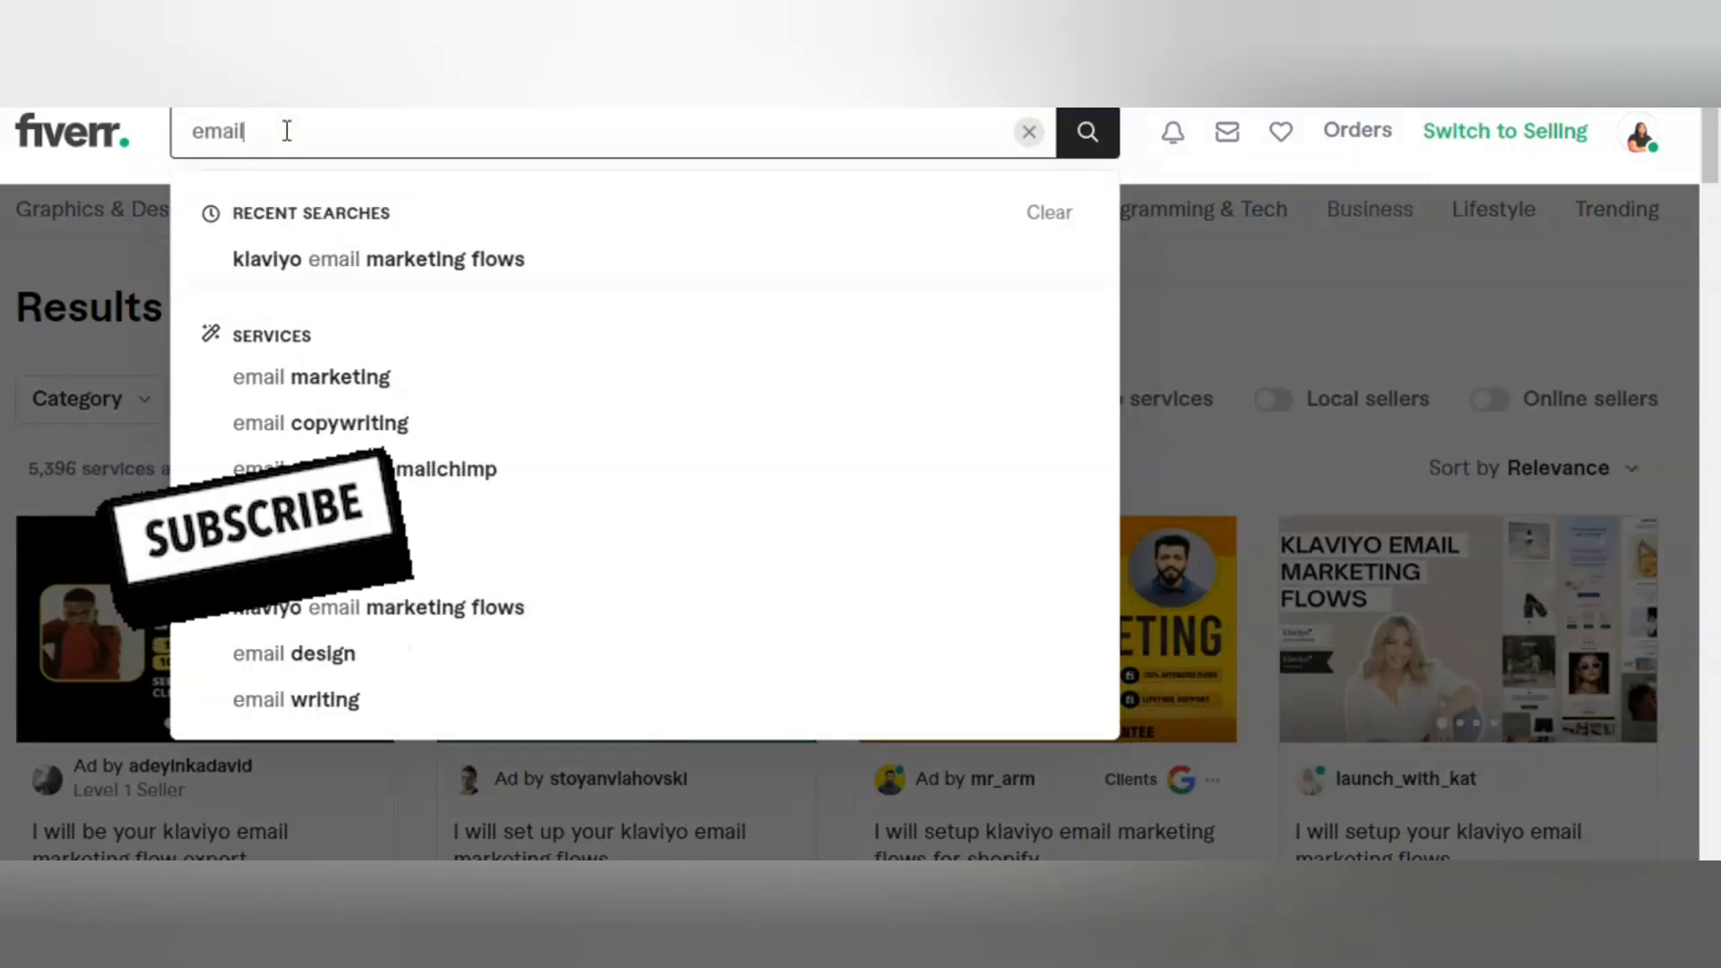
type("m")
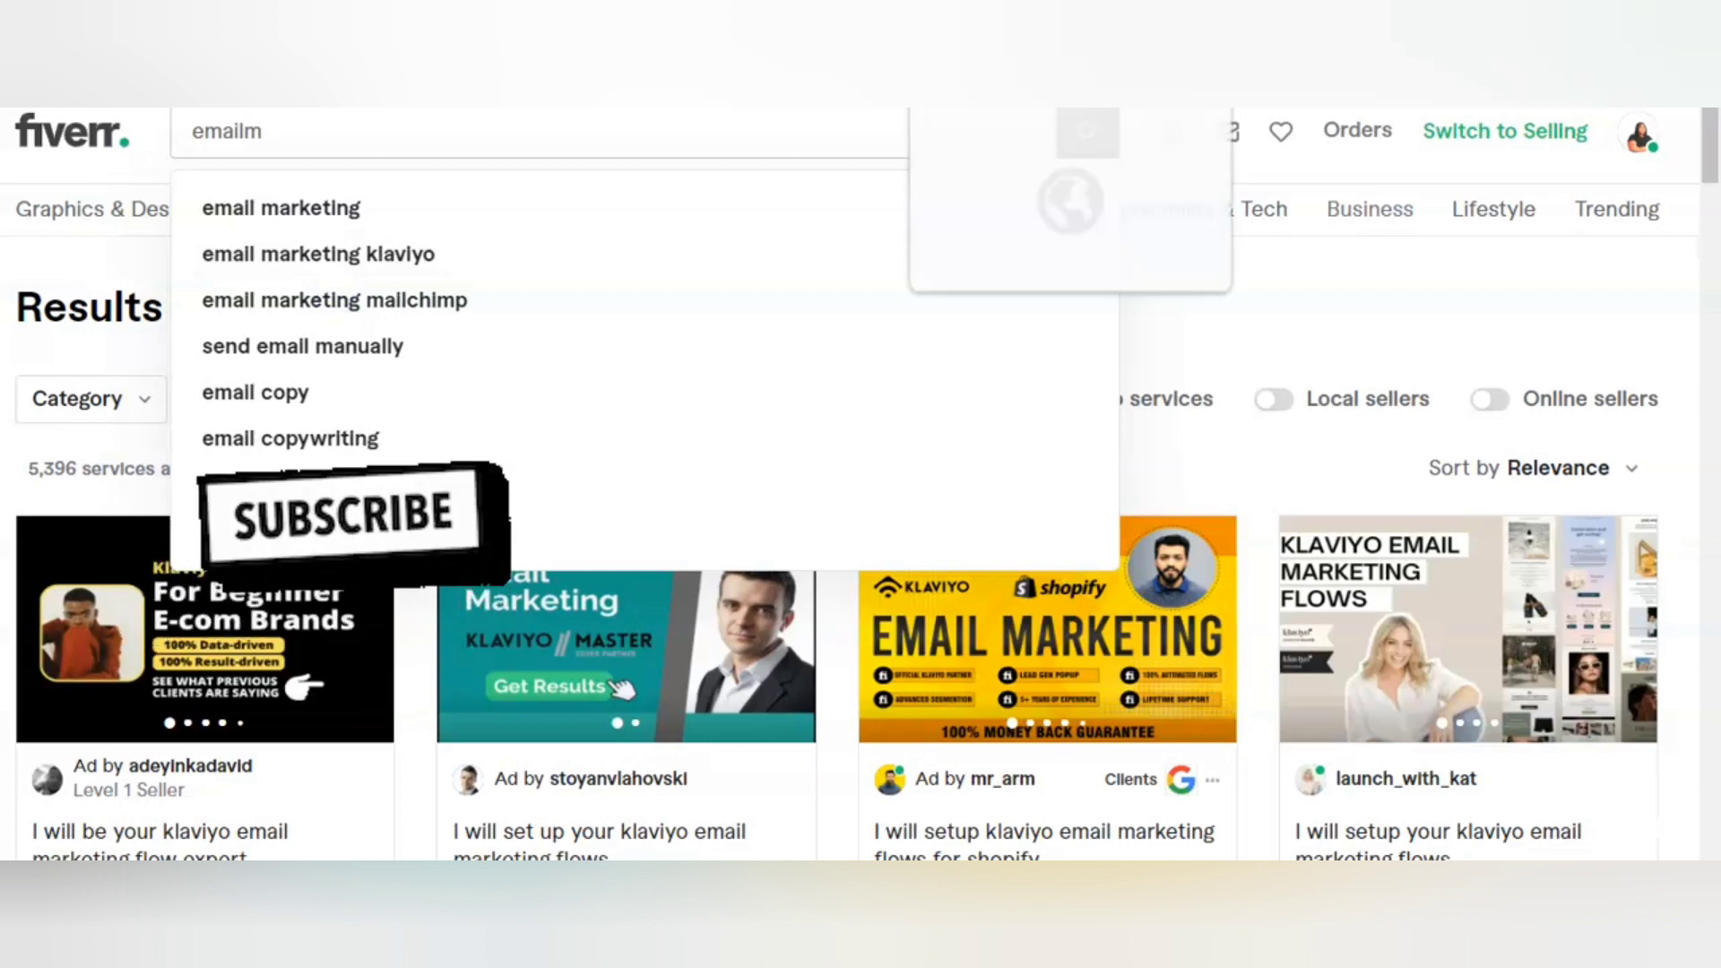
left_click(883, 36)
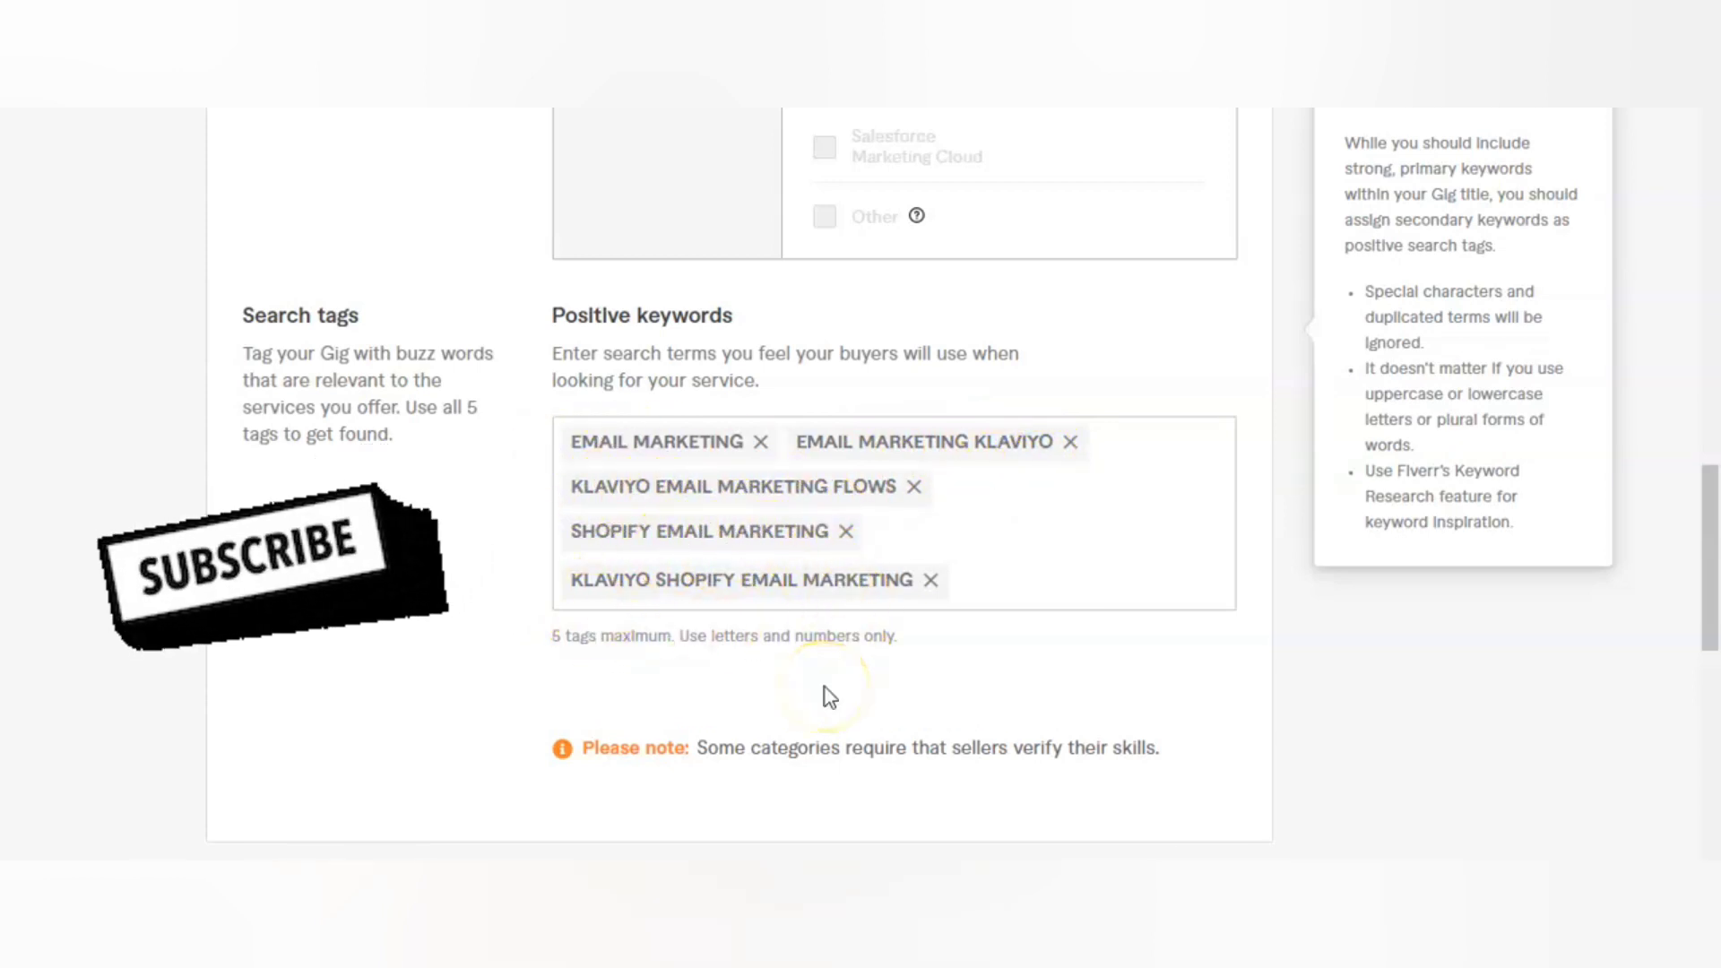
Step: Save the overview with the search tags Email Marketing, Klaviyo, Klaviyo Marketing, Shopify Email and Klaviyo Automation, and continue to the gig's package pricing
scroll(825, 686, "down", 7)
scroll(861, 484, "up", 2)
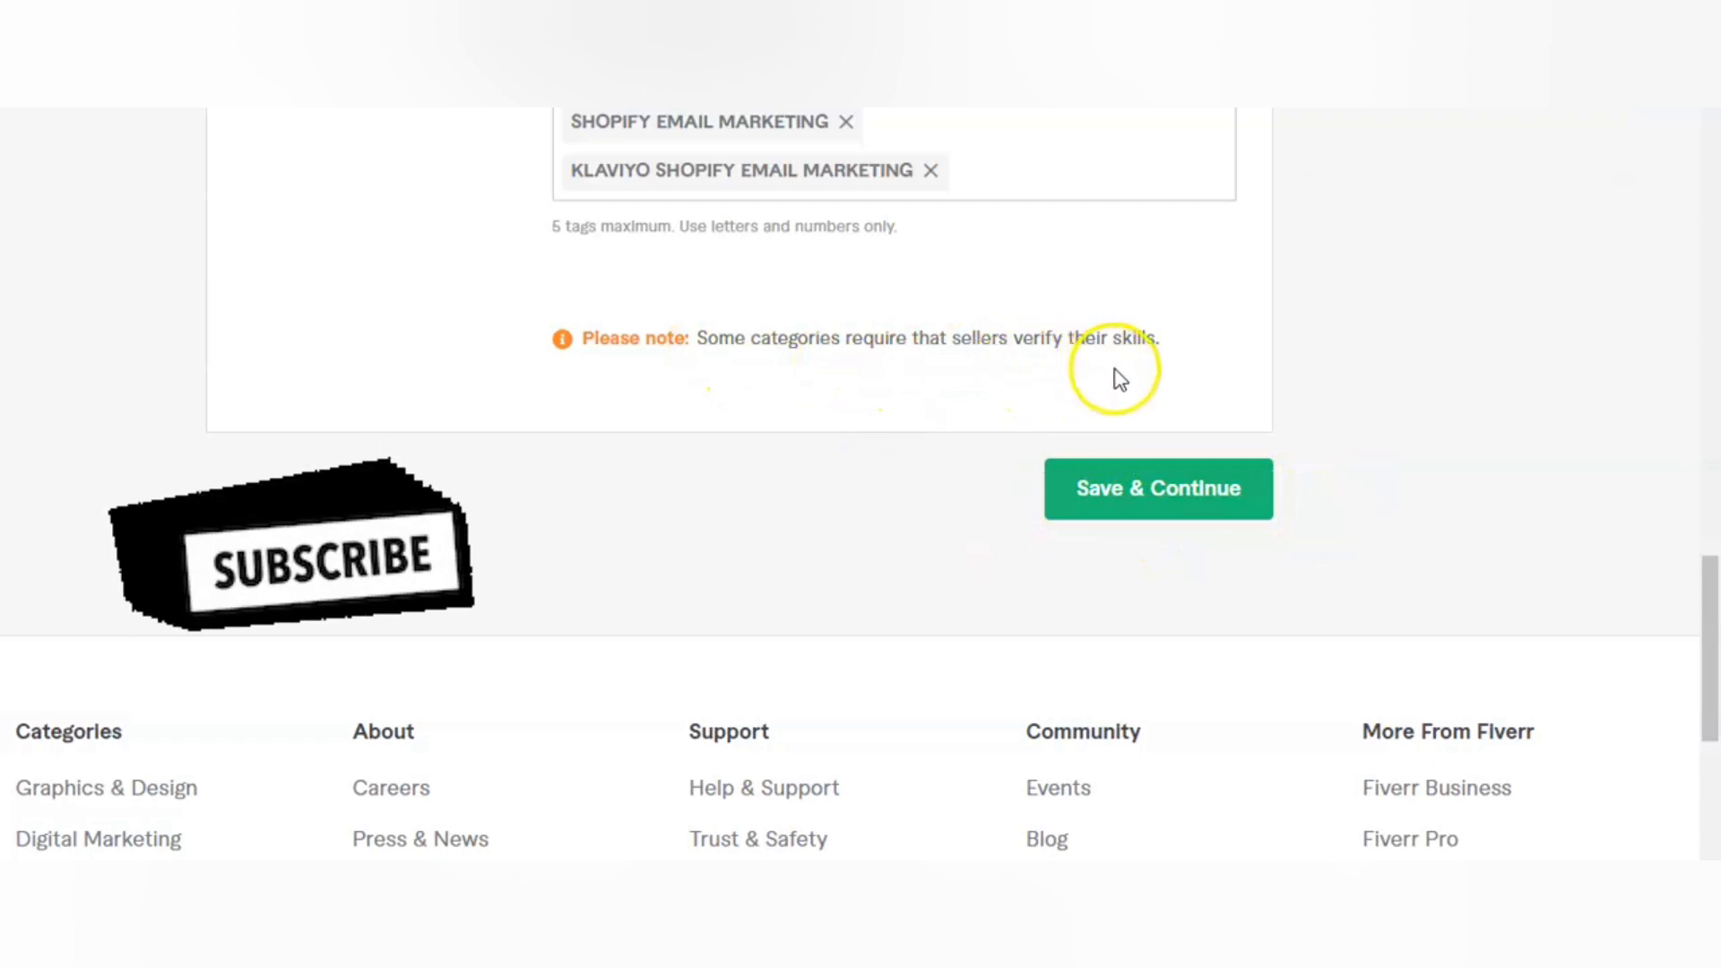
left_click(1159, 500)
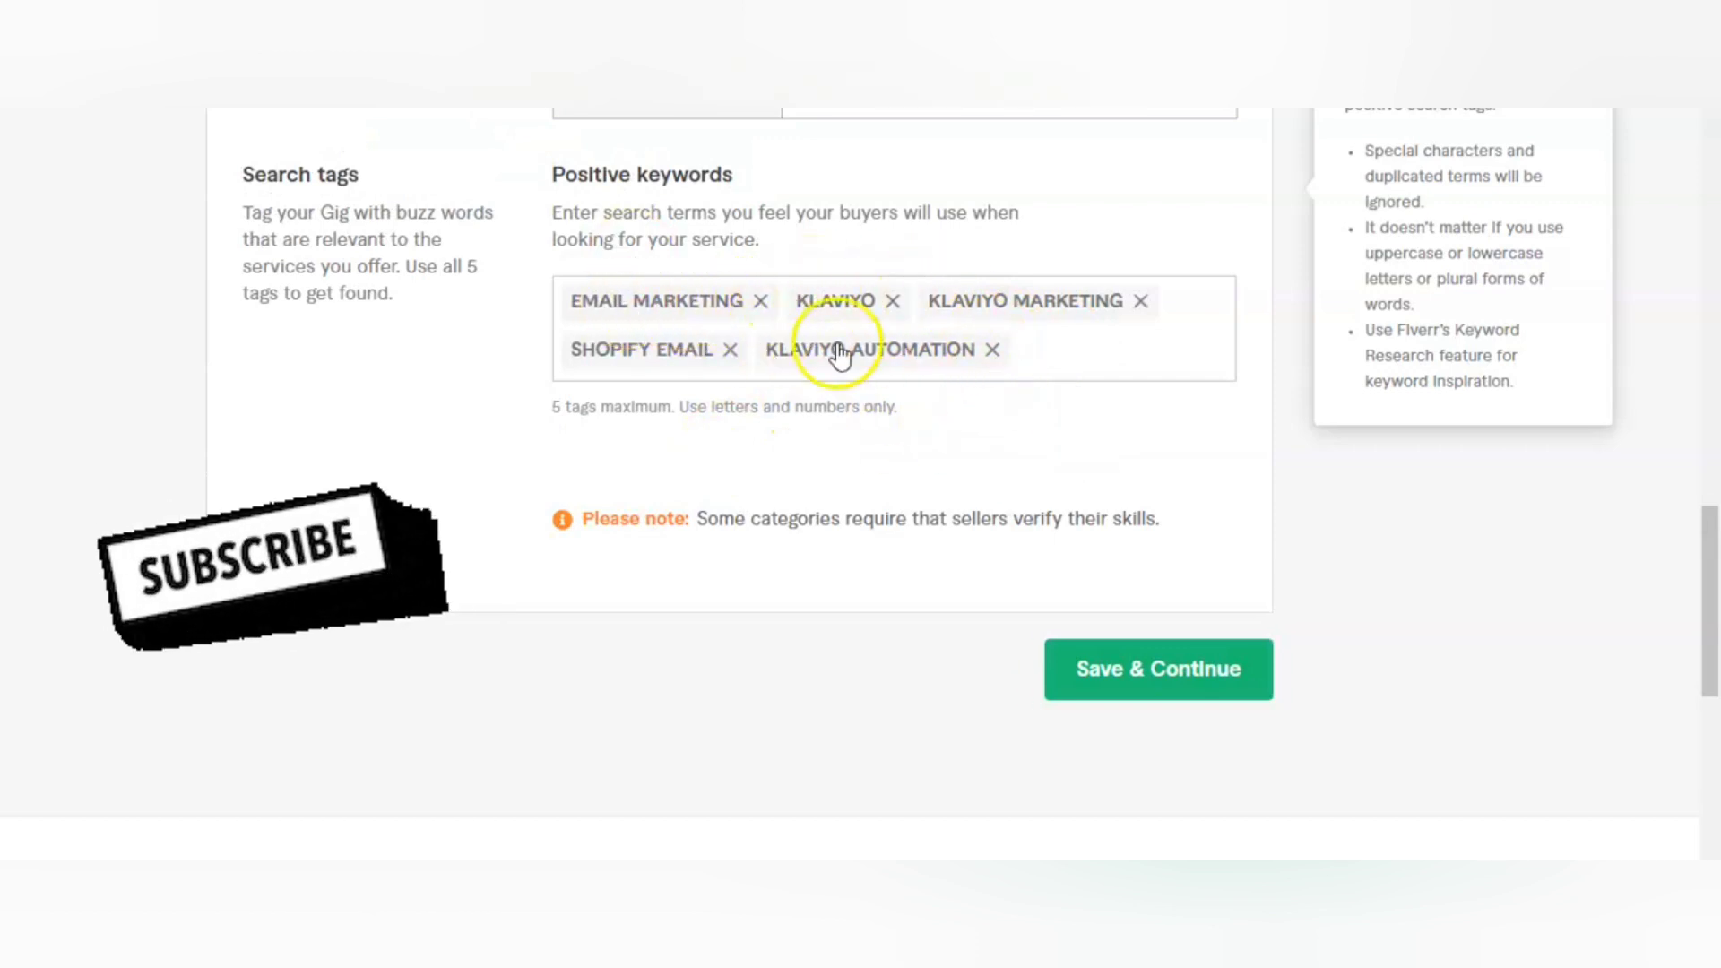
left_click(1146, 672)
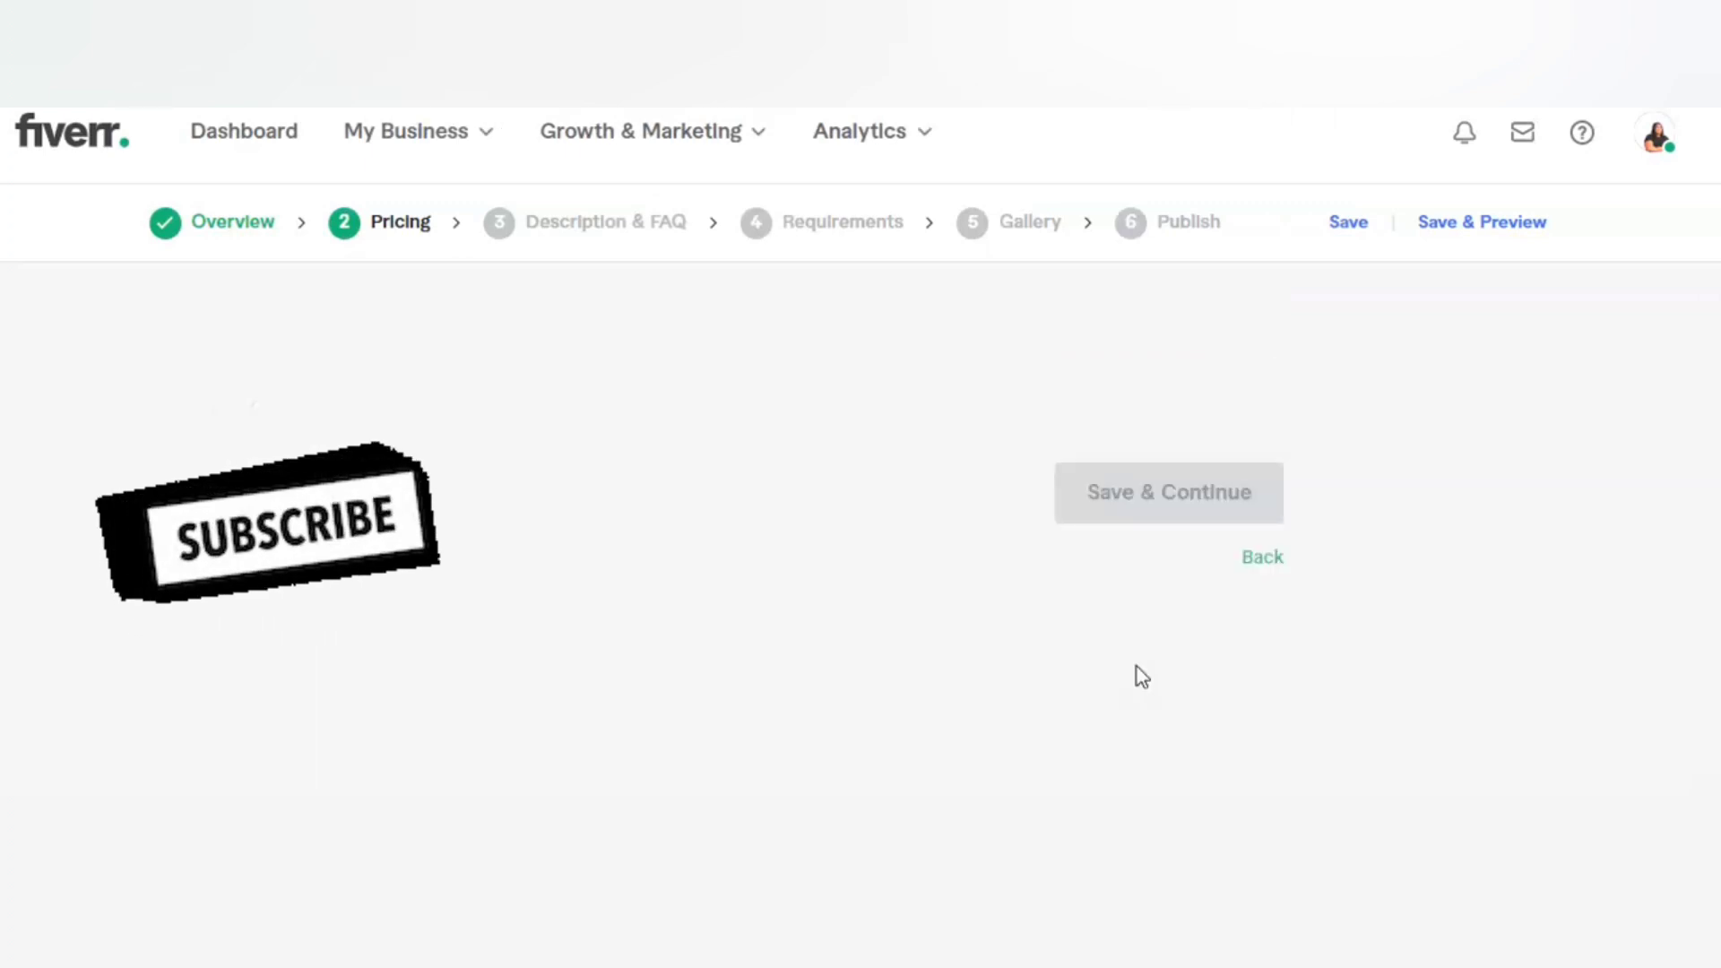
scroll(1139, 679, "down", 7)
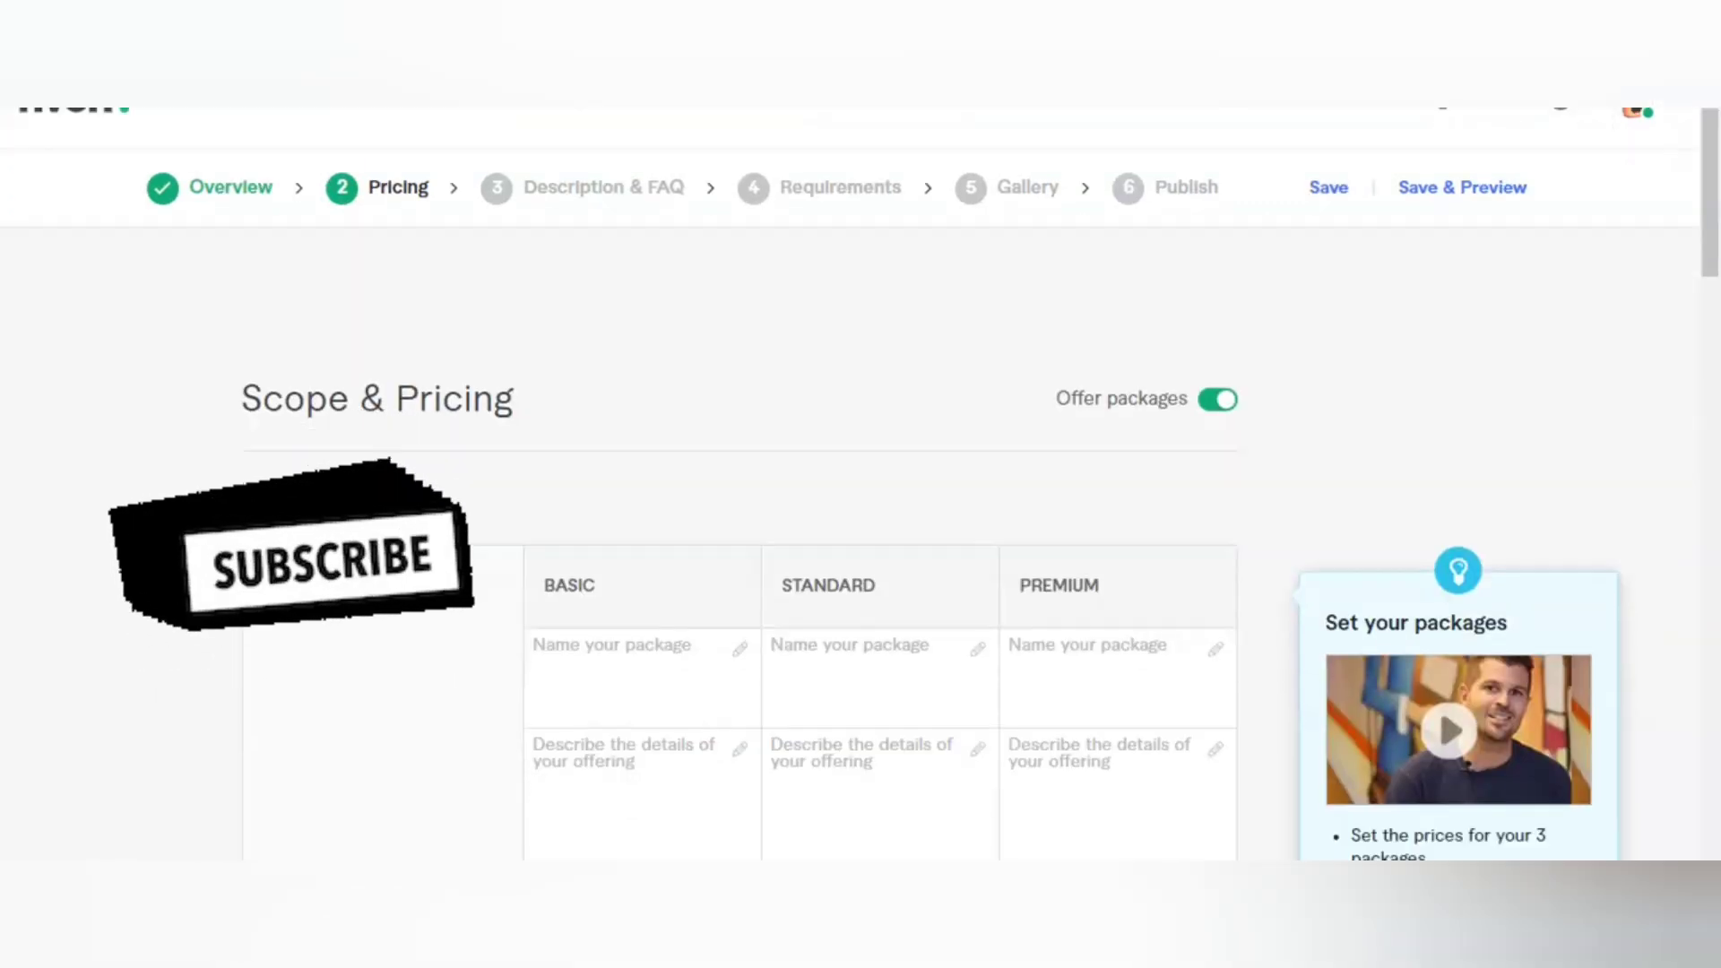
scroll(980, 484, "up", 7)
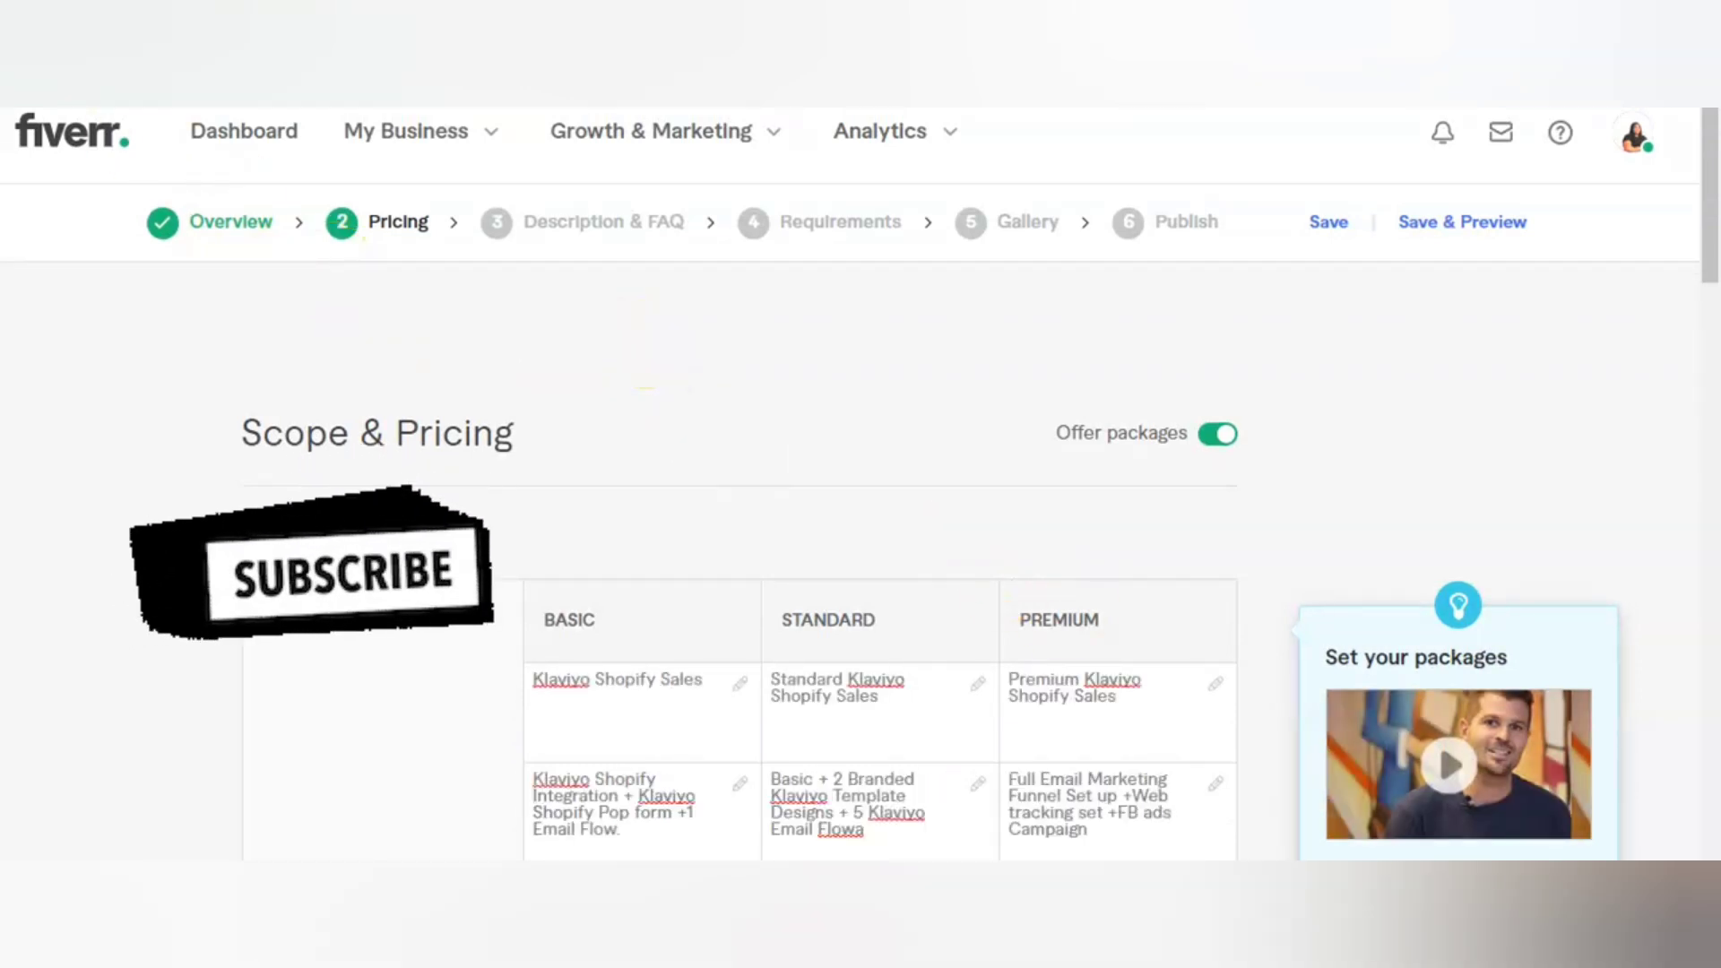
scroll(860, 538, "down", 2)
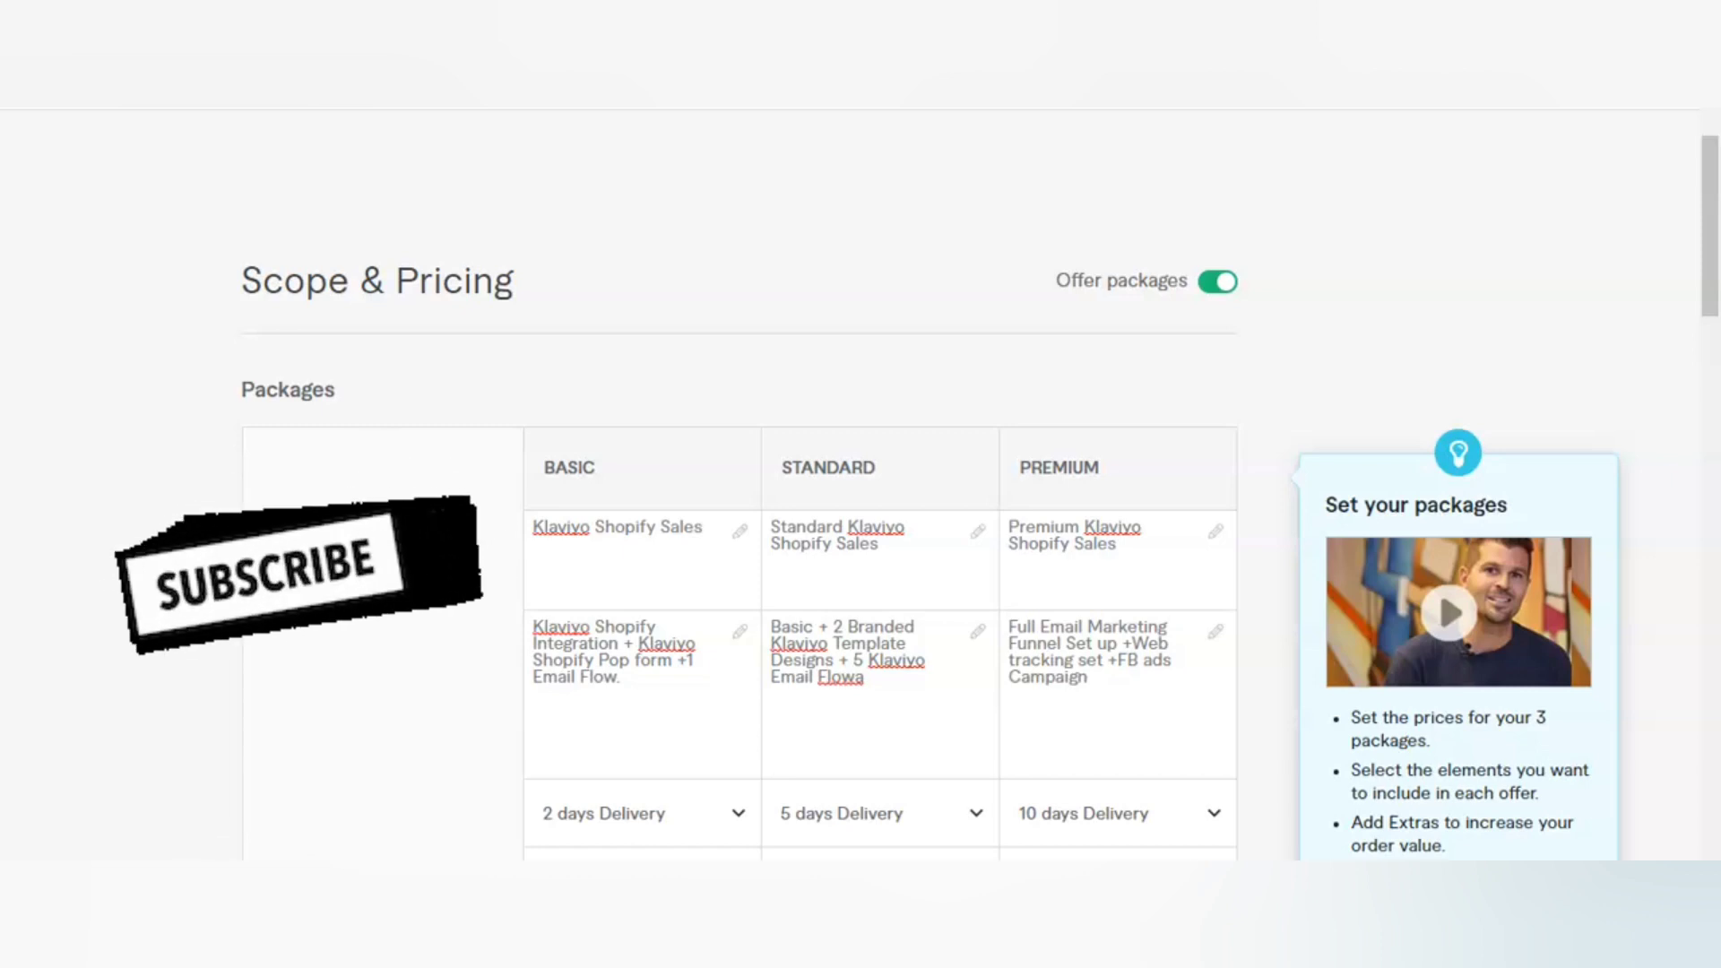
Step: Review the Basic, Standard and Premium package details and extra services, and save the scope and pricing to continue to the description
scroll(861, 484, "down", 5)
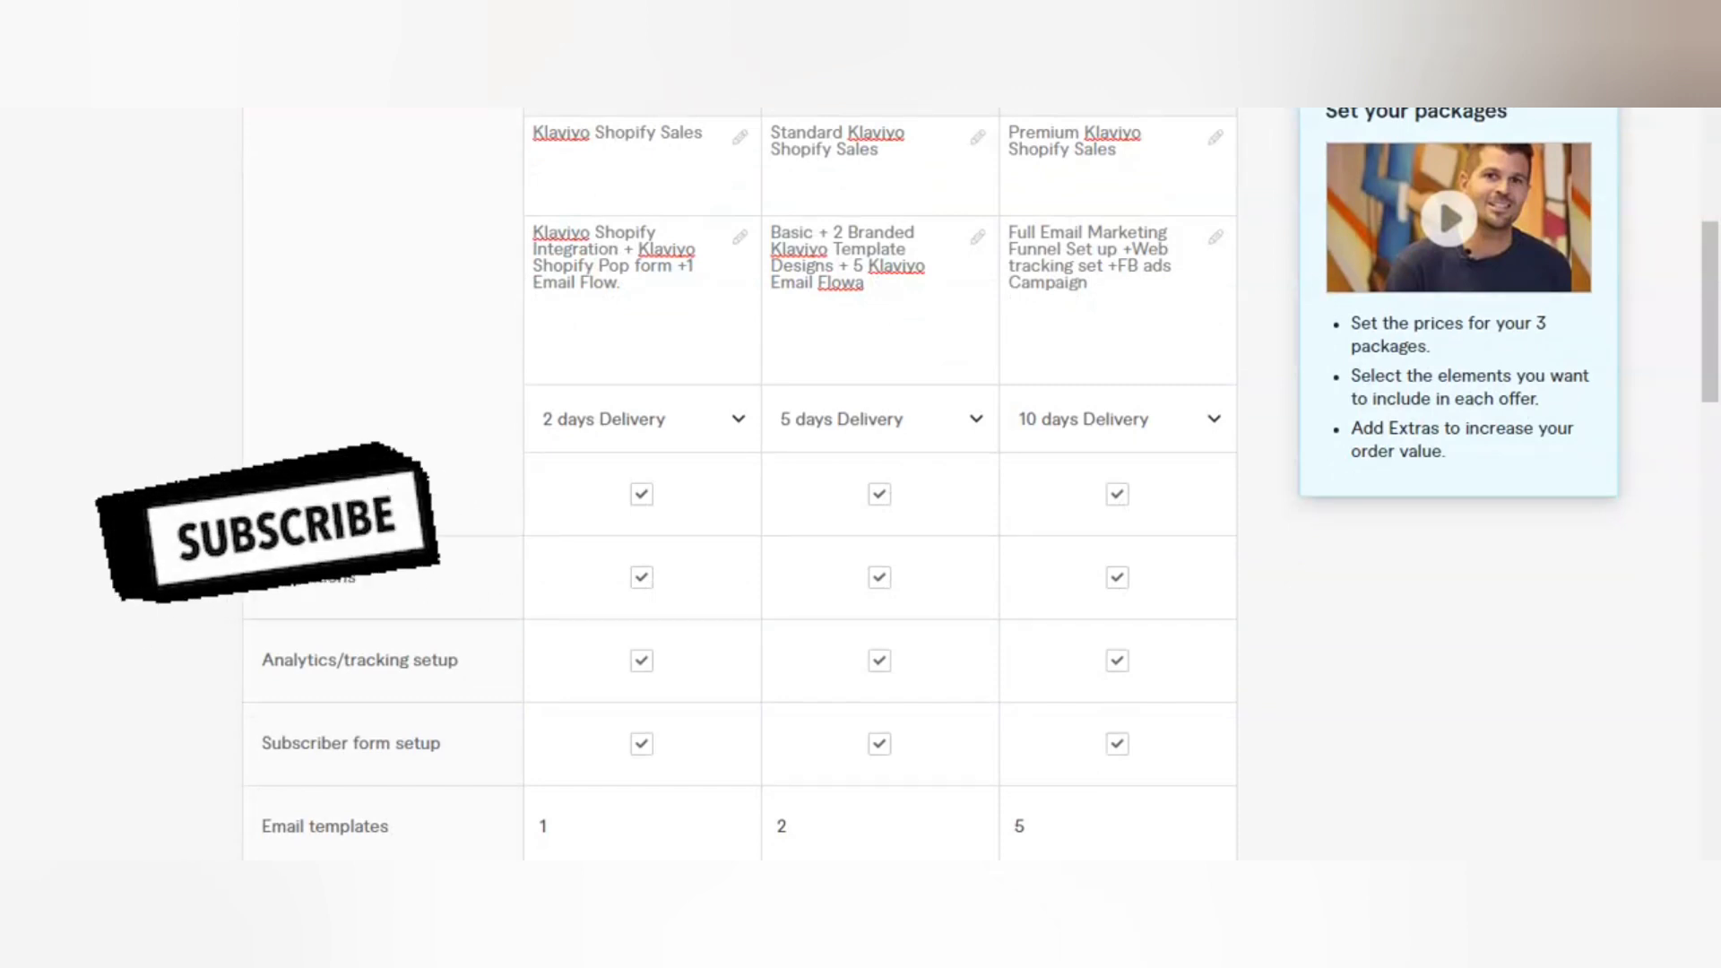
scroll(739, 484, "up", 3)
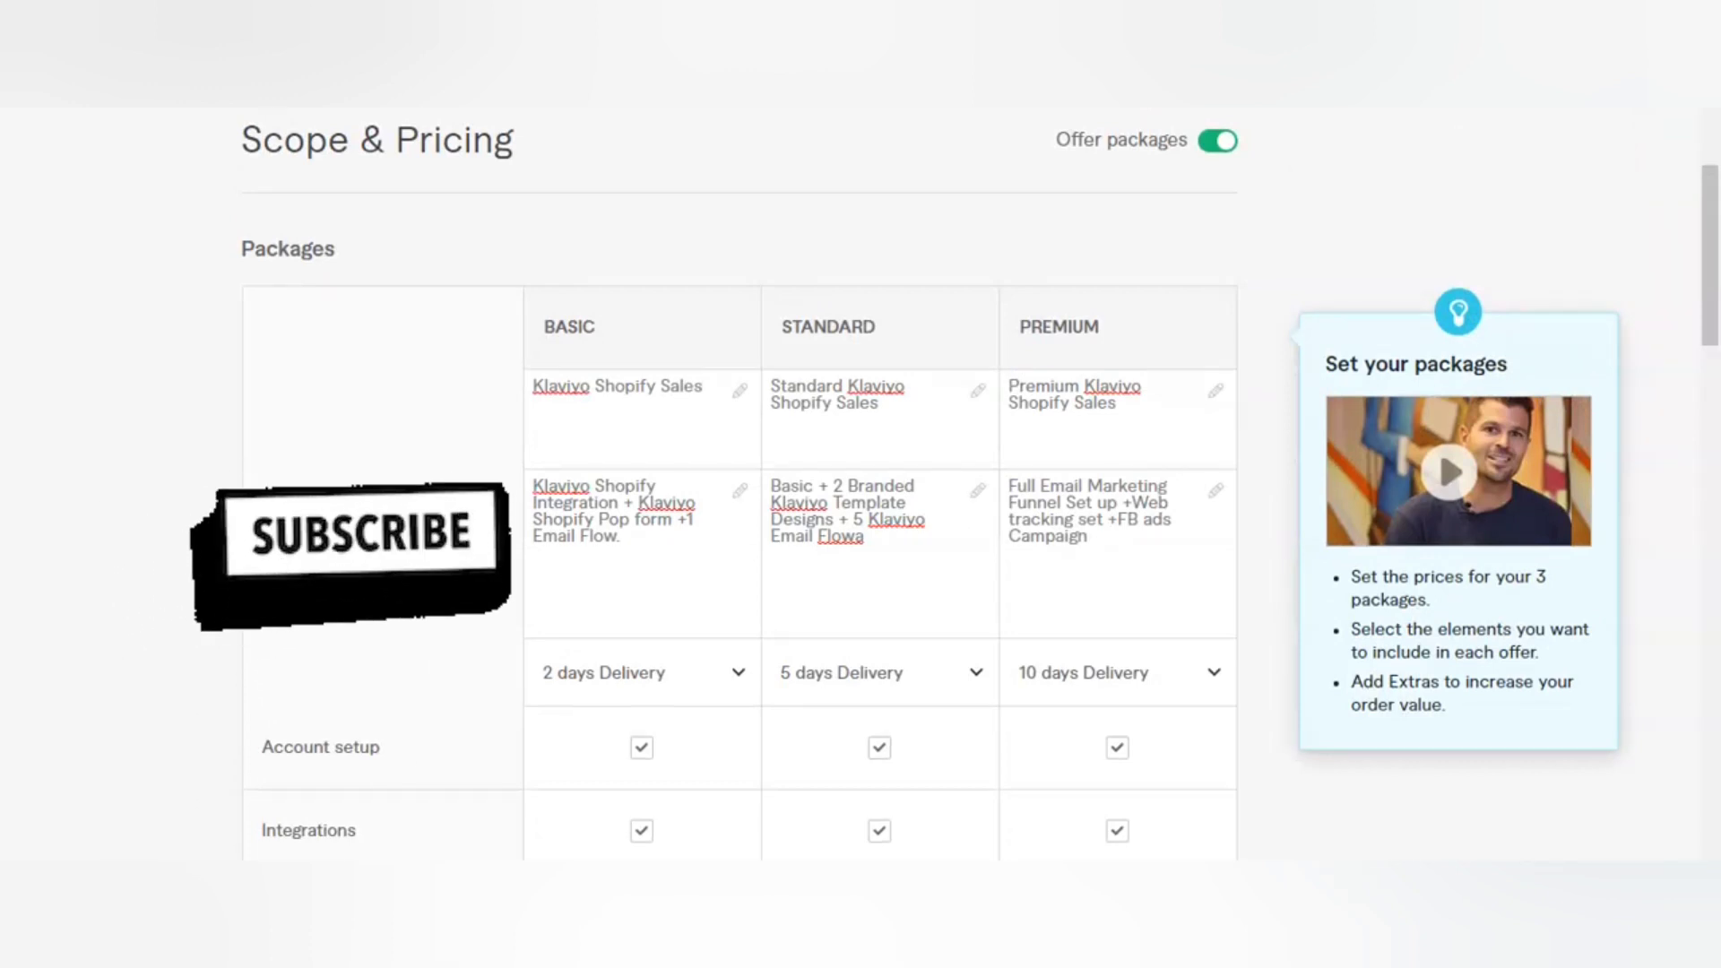
scroll(739, 484, "down", 4)
scroll(740, 484, "down", 4)
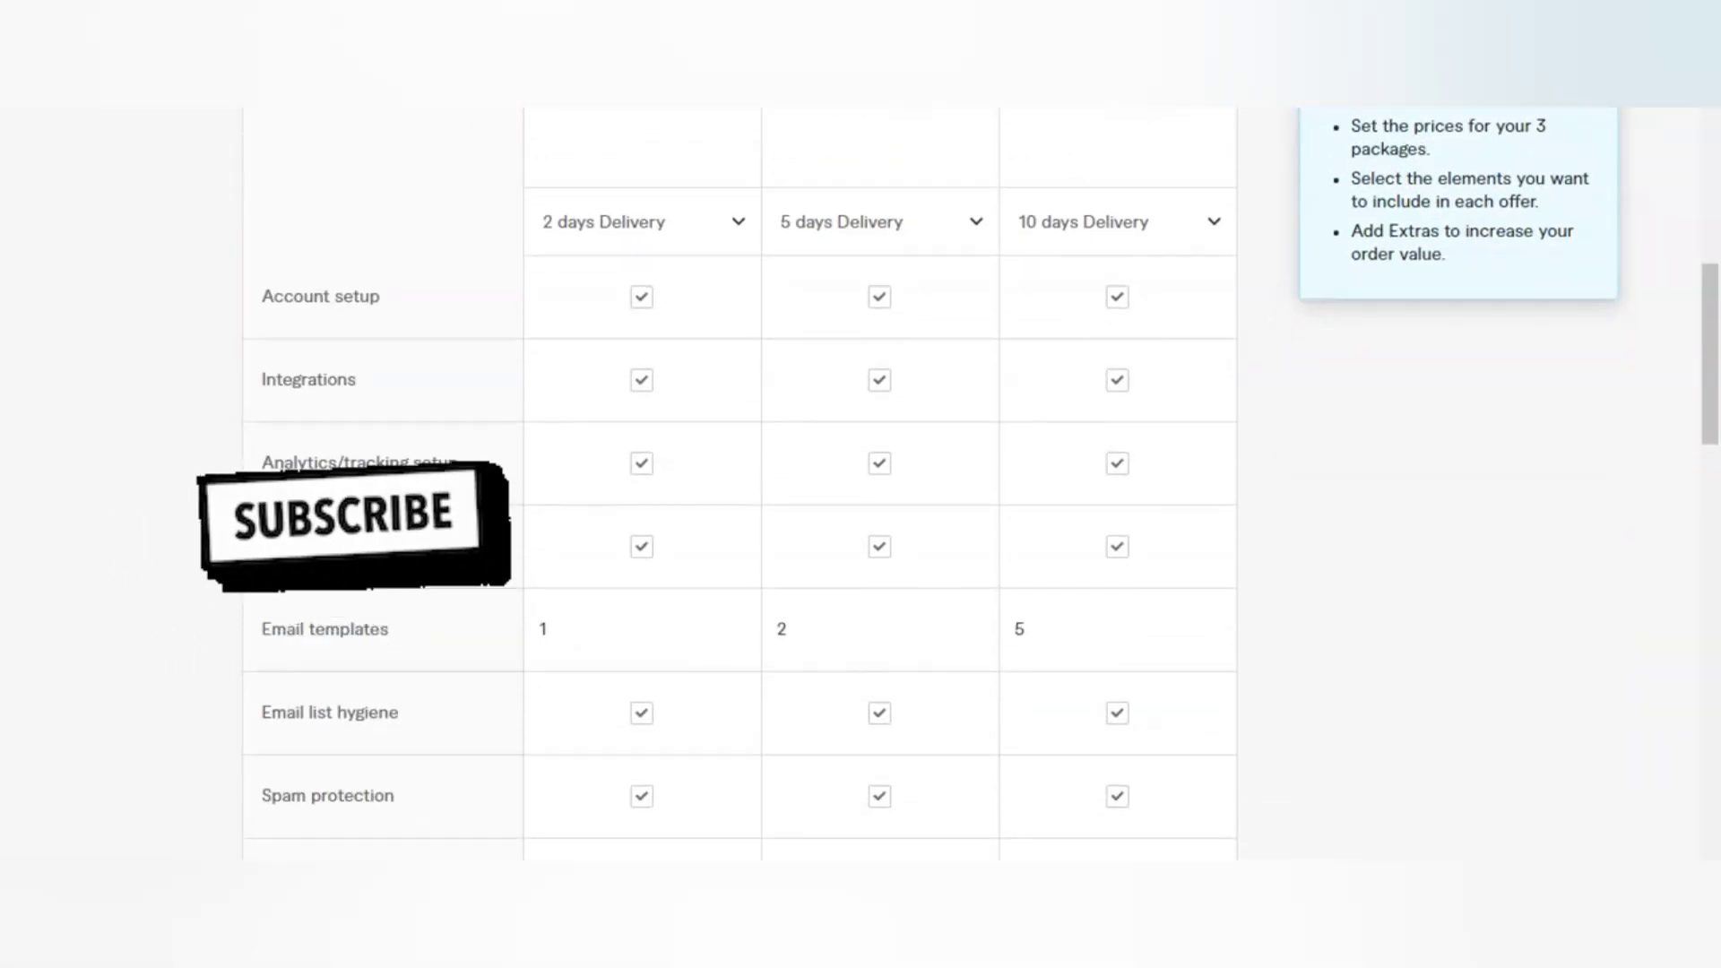
scroll(739, 484, "down", 5)
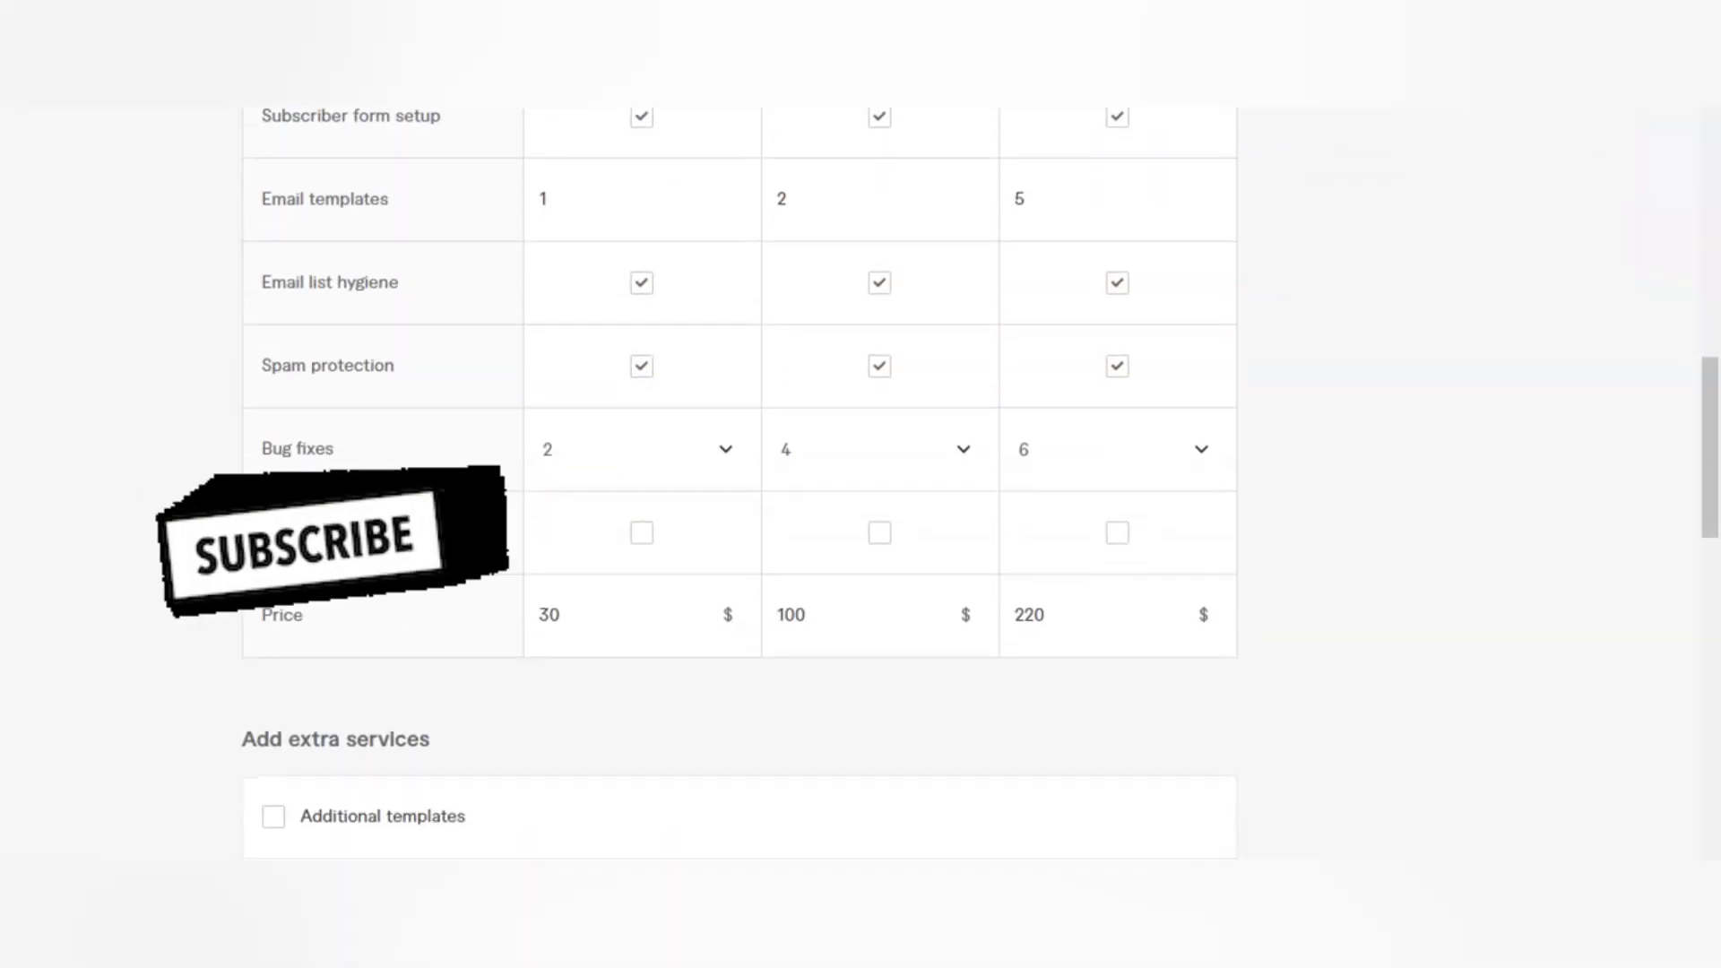
scroll(740, 484, "down", 5)
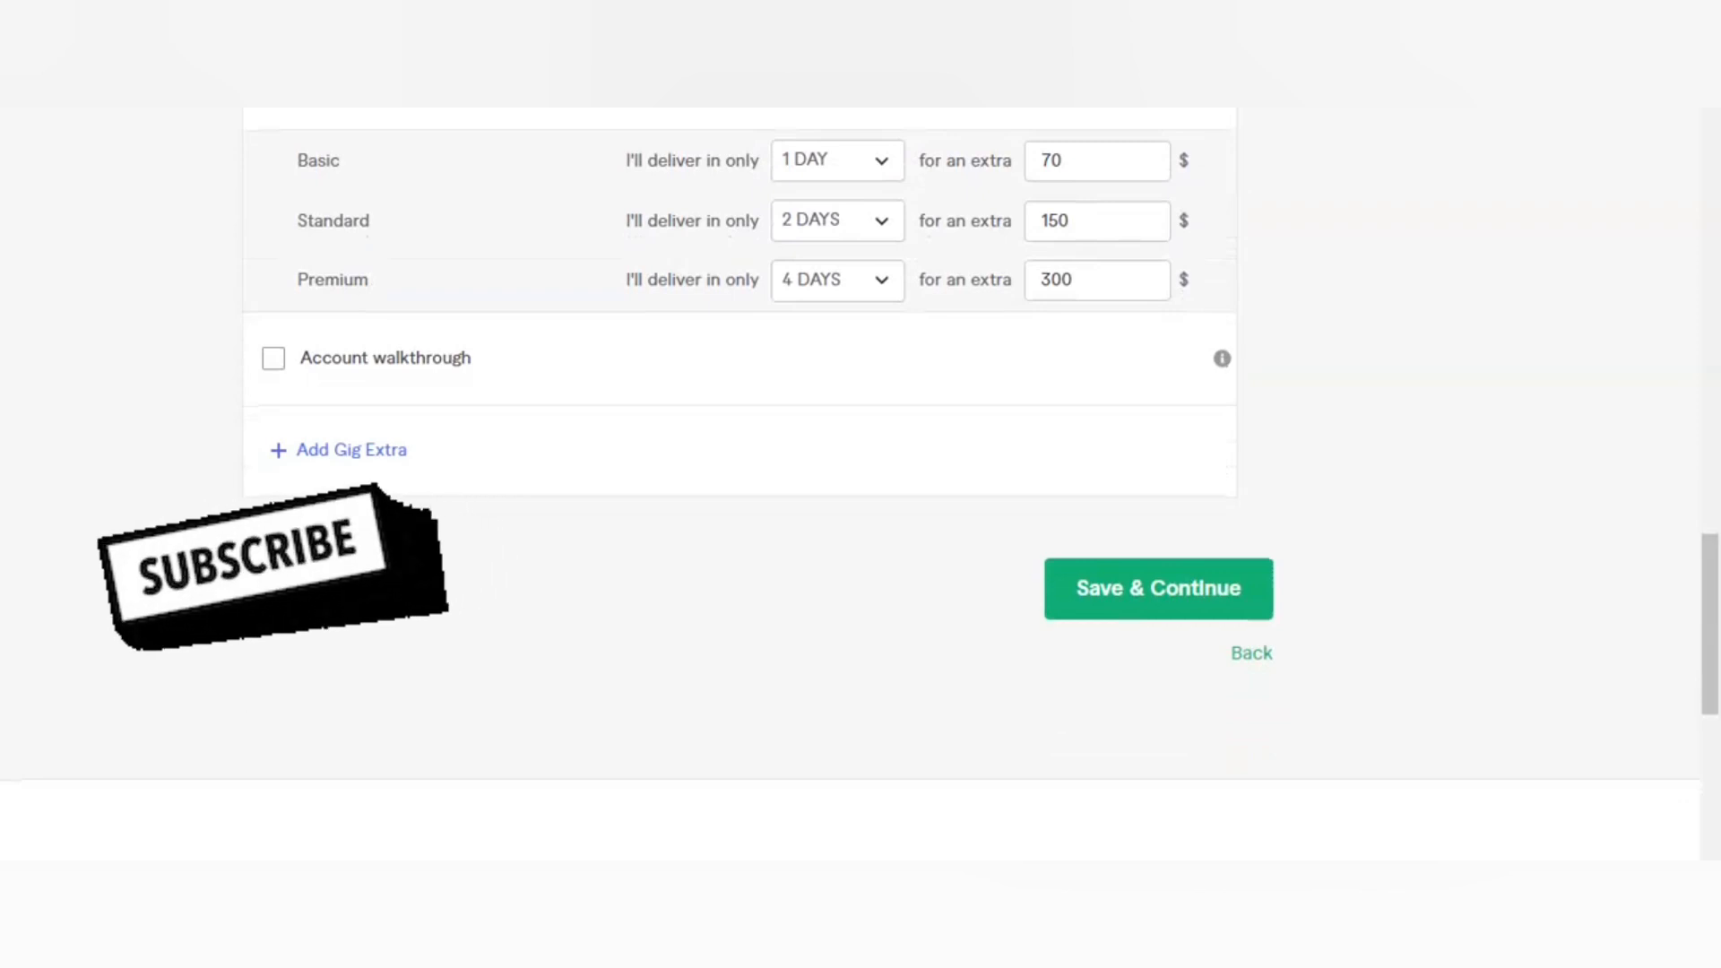
left_click(1175, 599)
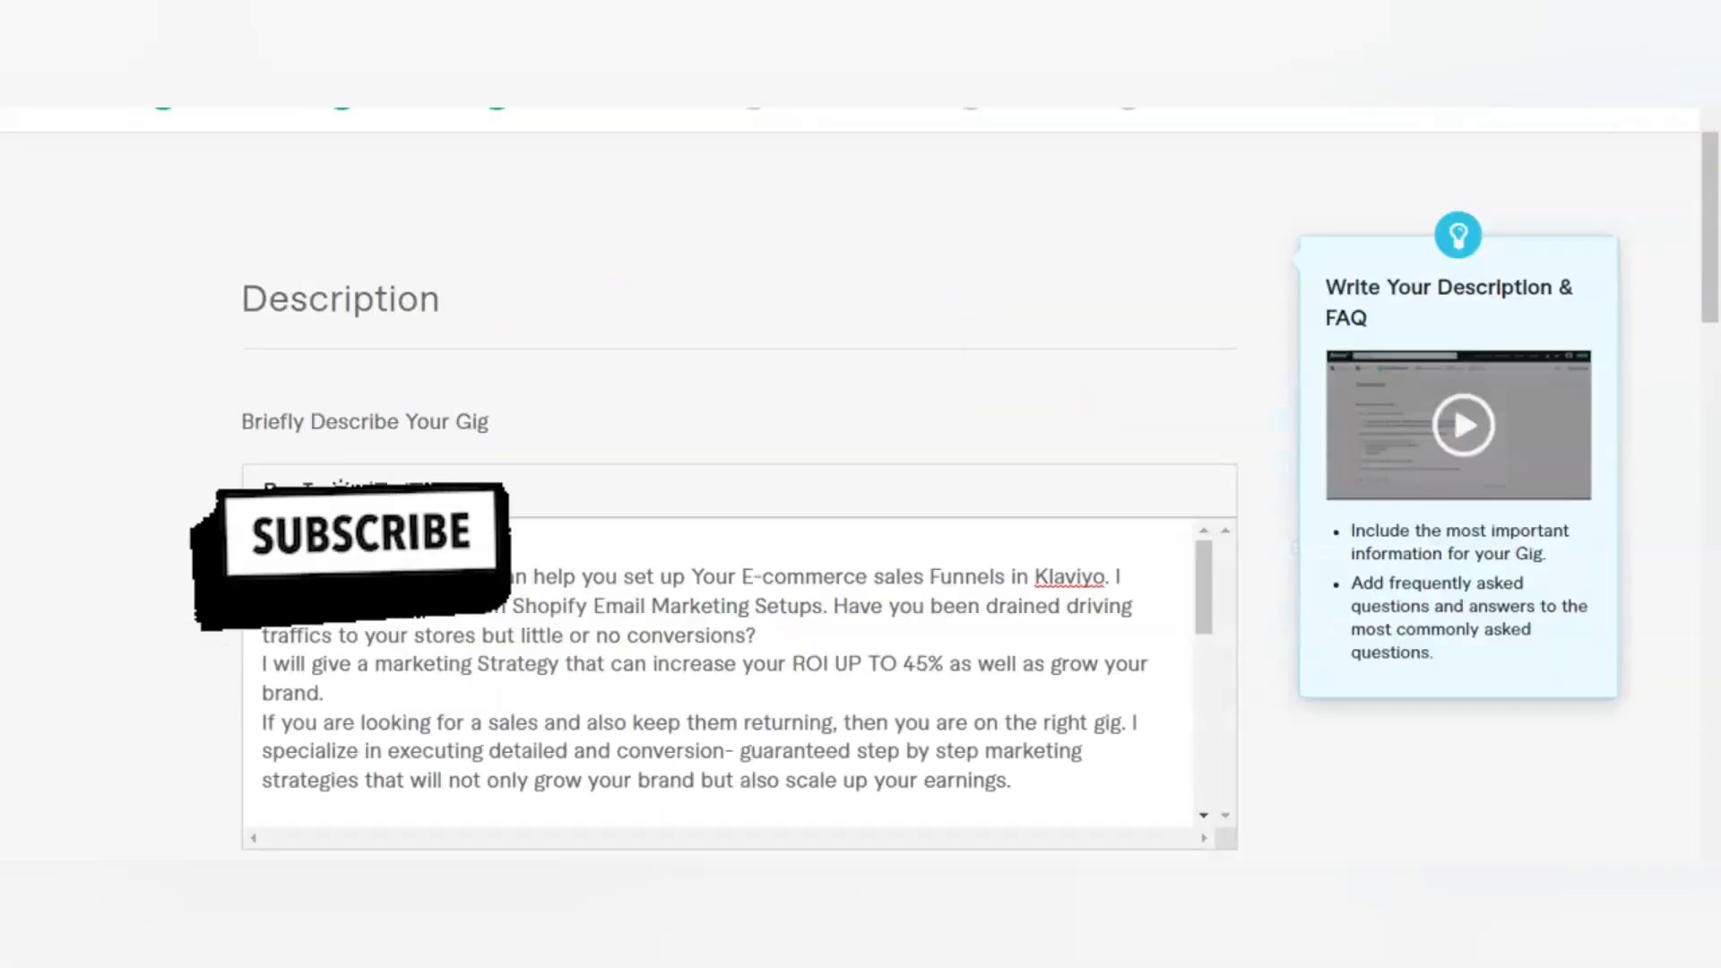
Step: Read through the gig description, including its offer list and reasons to choose the seller, down to the Frequently Asked Questions section
scroll(728, 673, "down", 1)
scroll(728, 672, "up", 1)
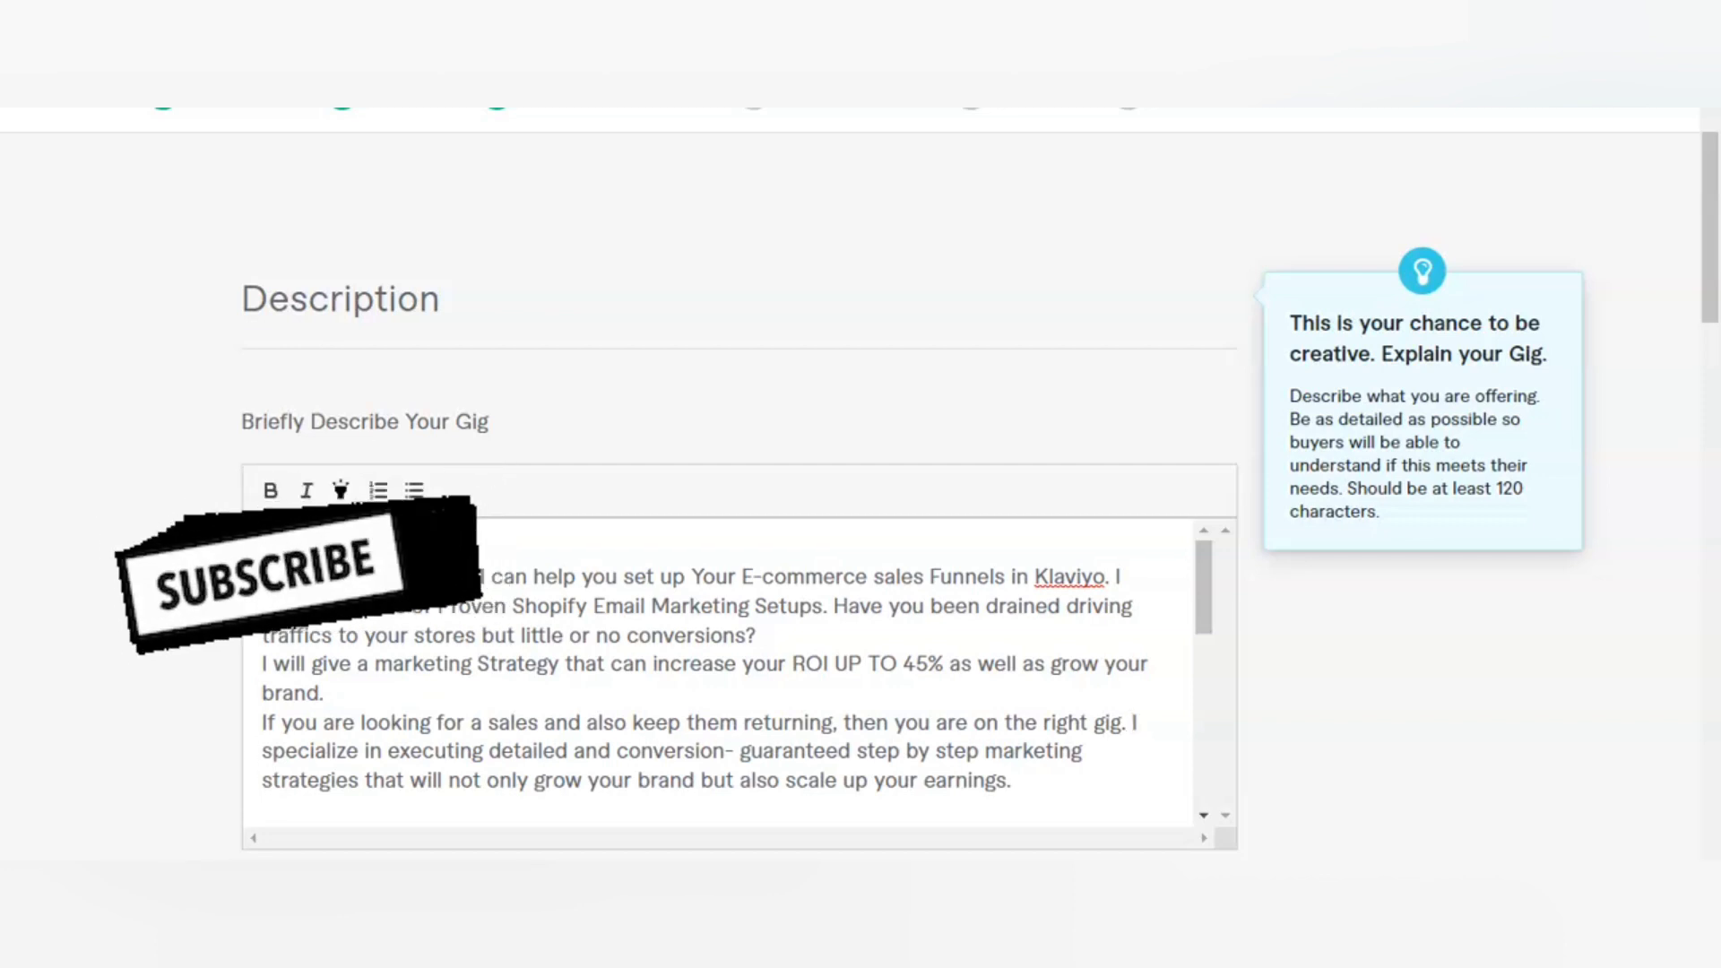
scroll(728, 674, "down", 1)
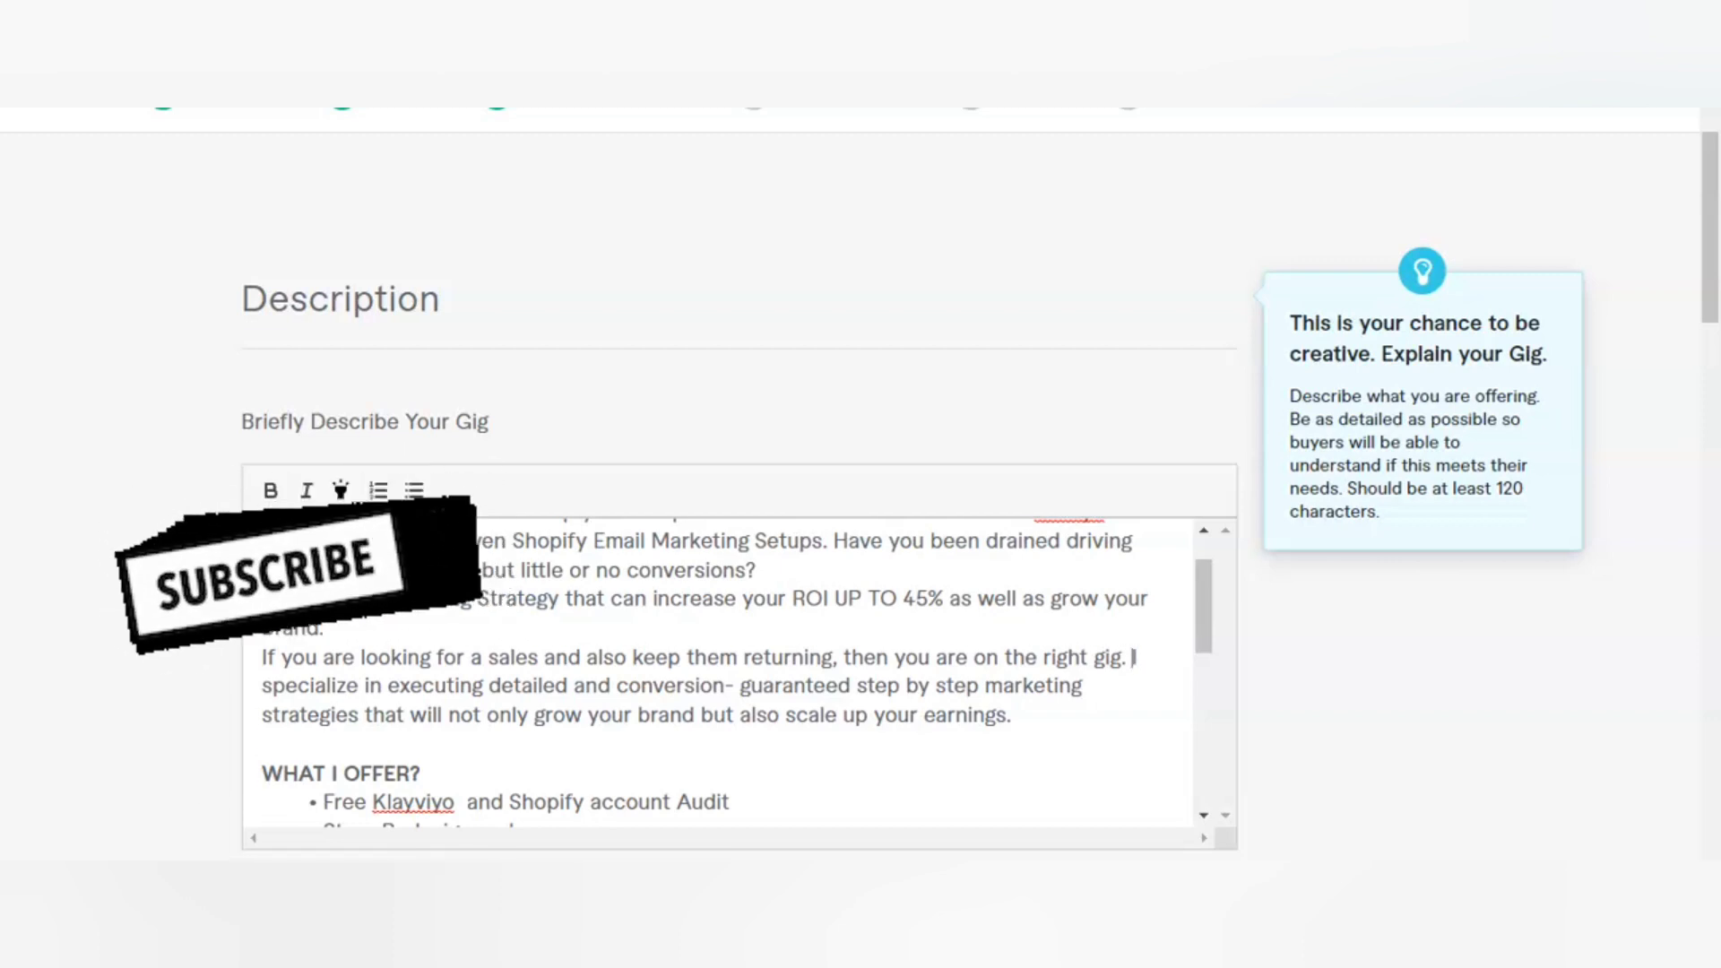
scroll(717, 673, "down", 3)
scroll(717, 672, "down", 6)
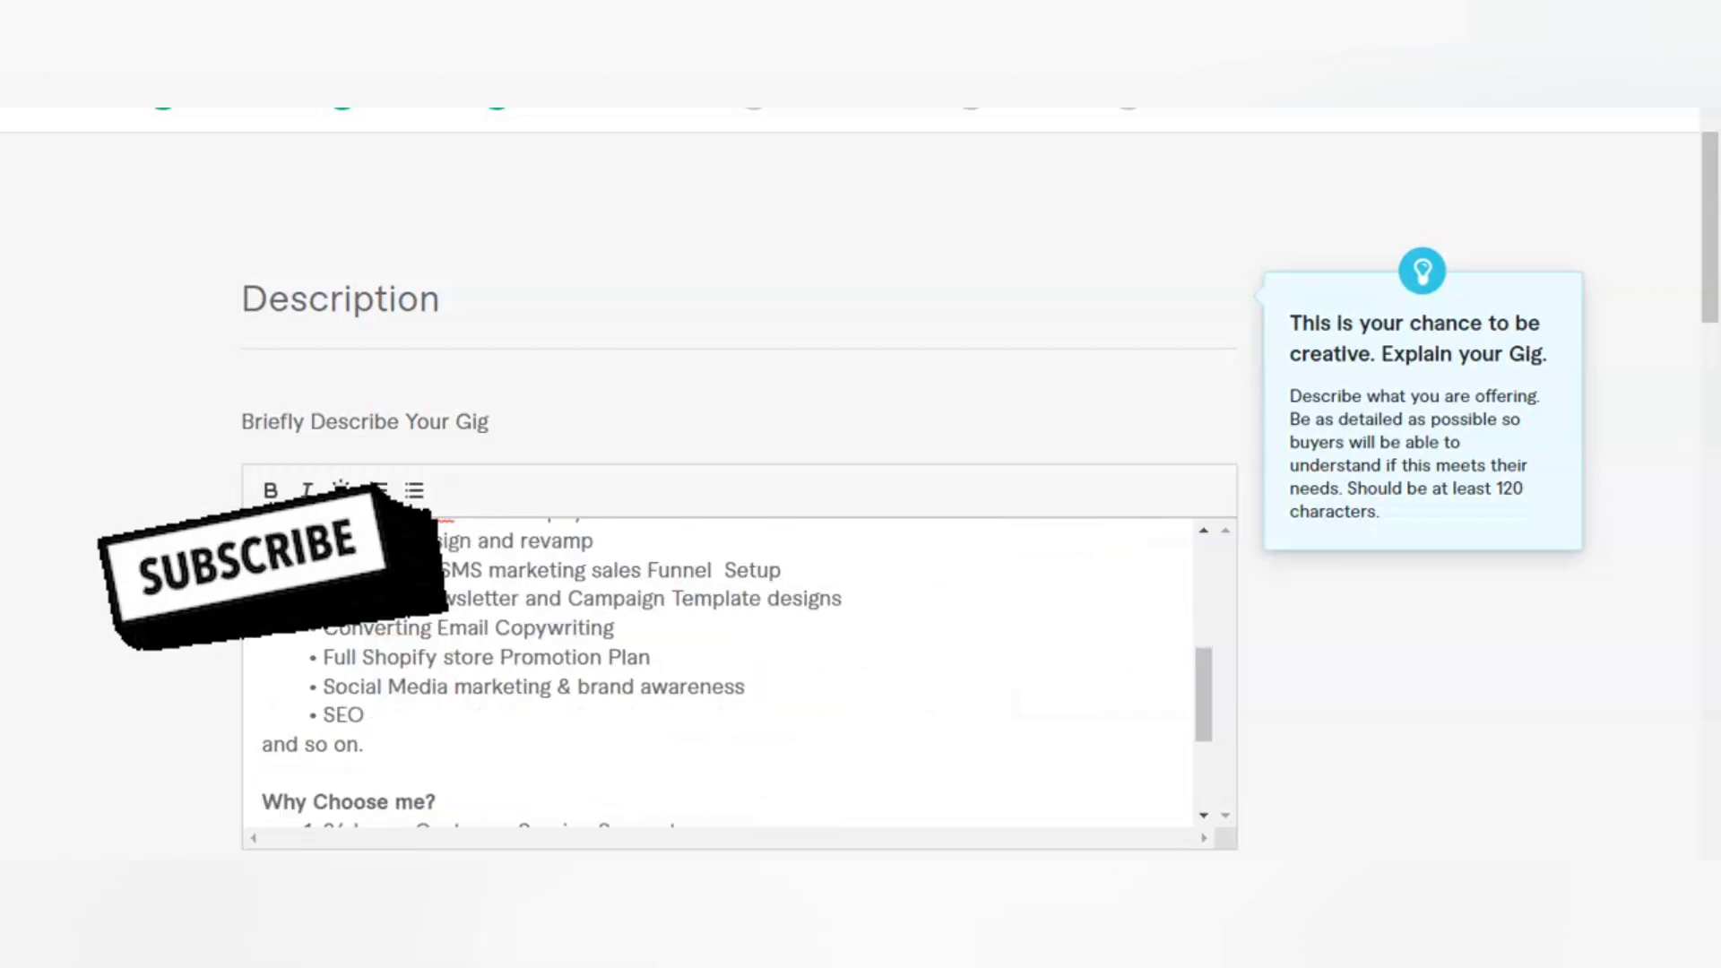
scroll(717, 673, "down", 6)
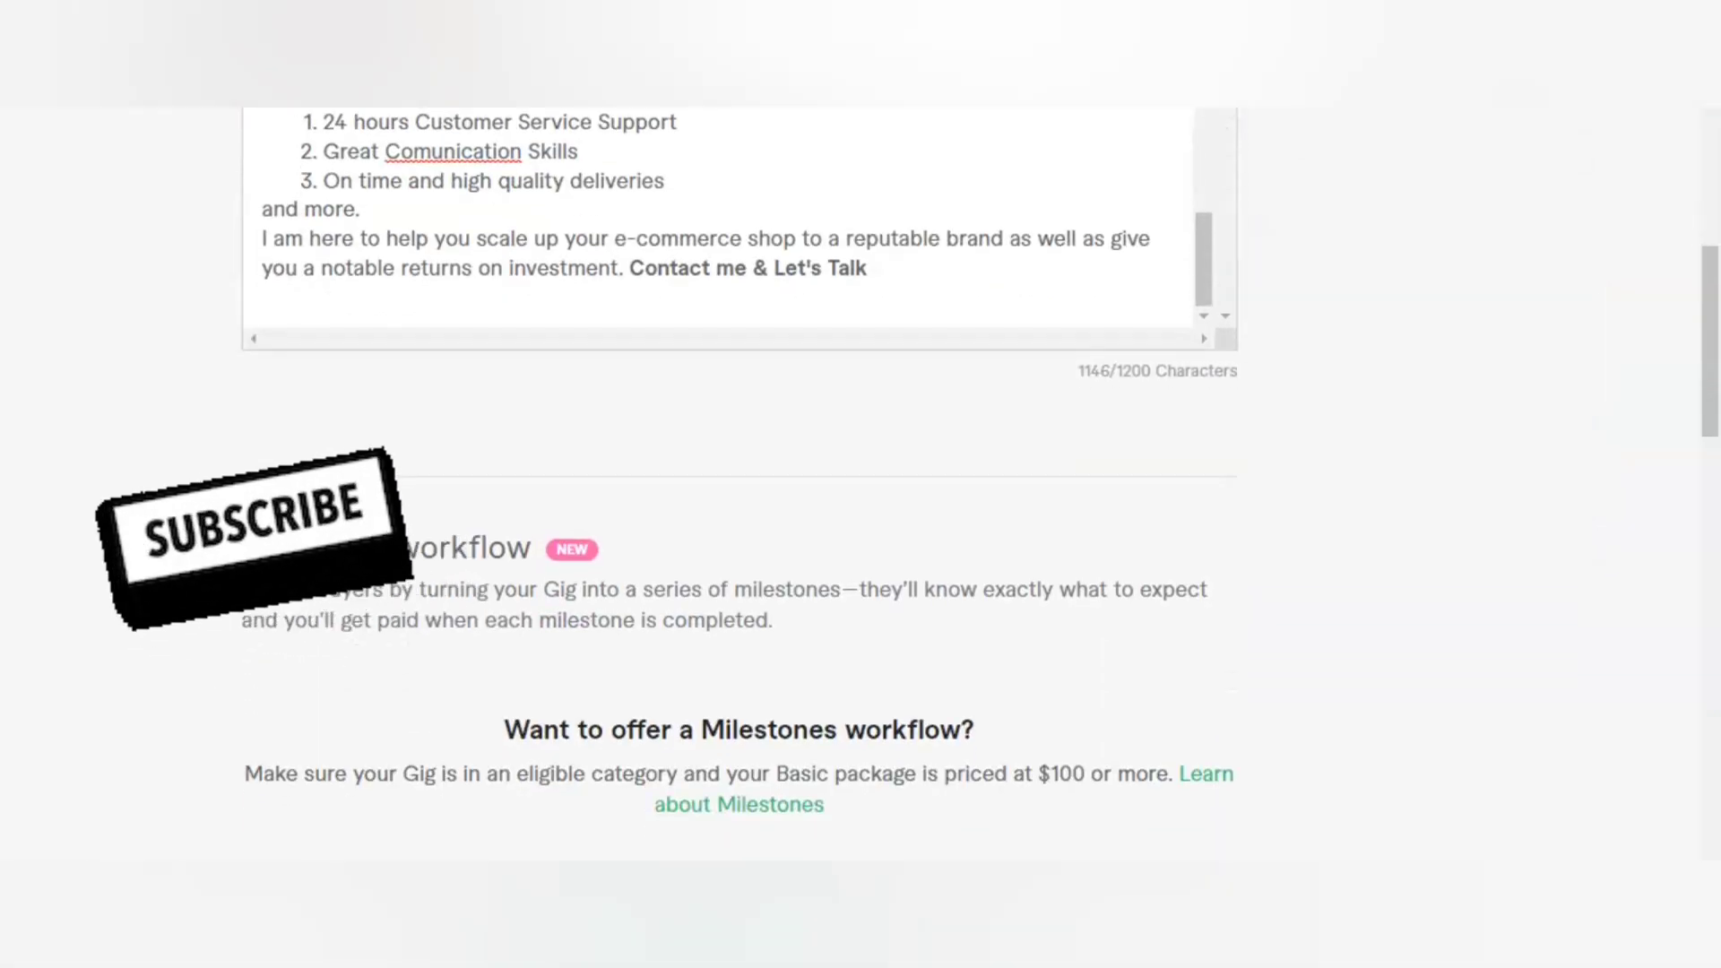
scroll(717, 672, "down", 2)
scroll(717, 673, "down", 14)
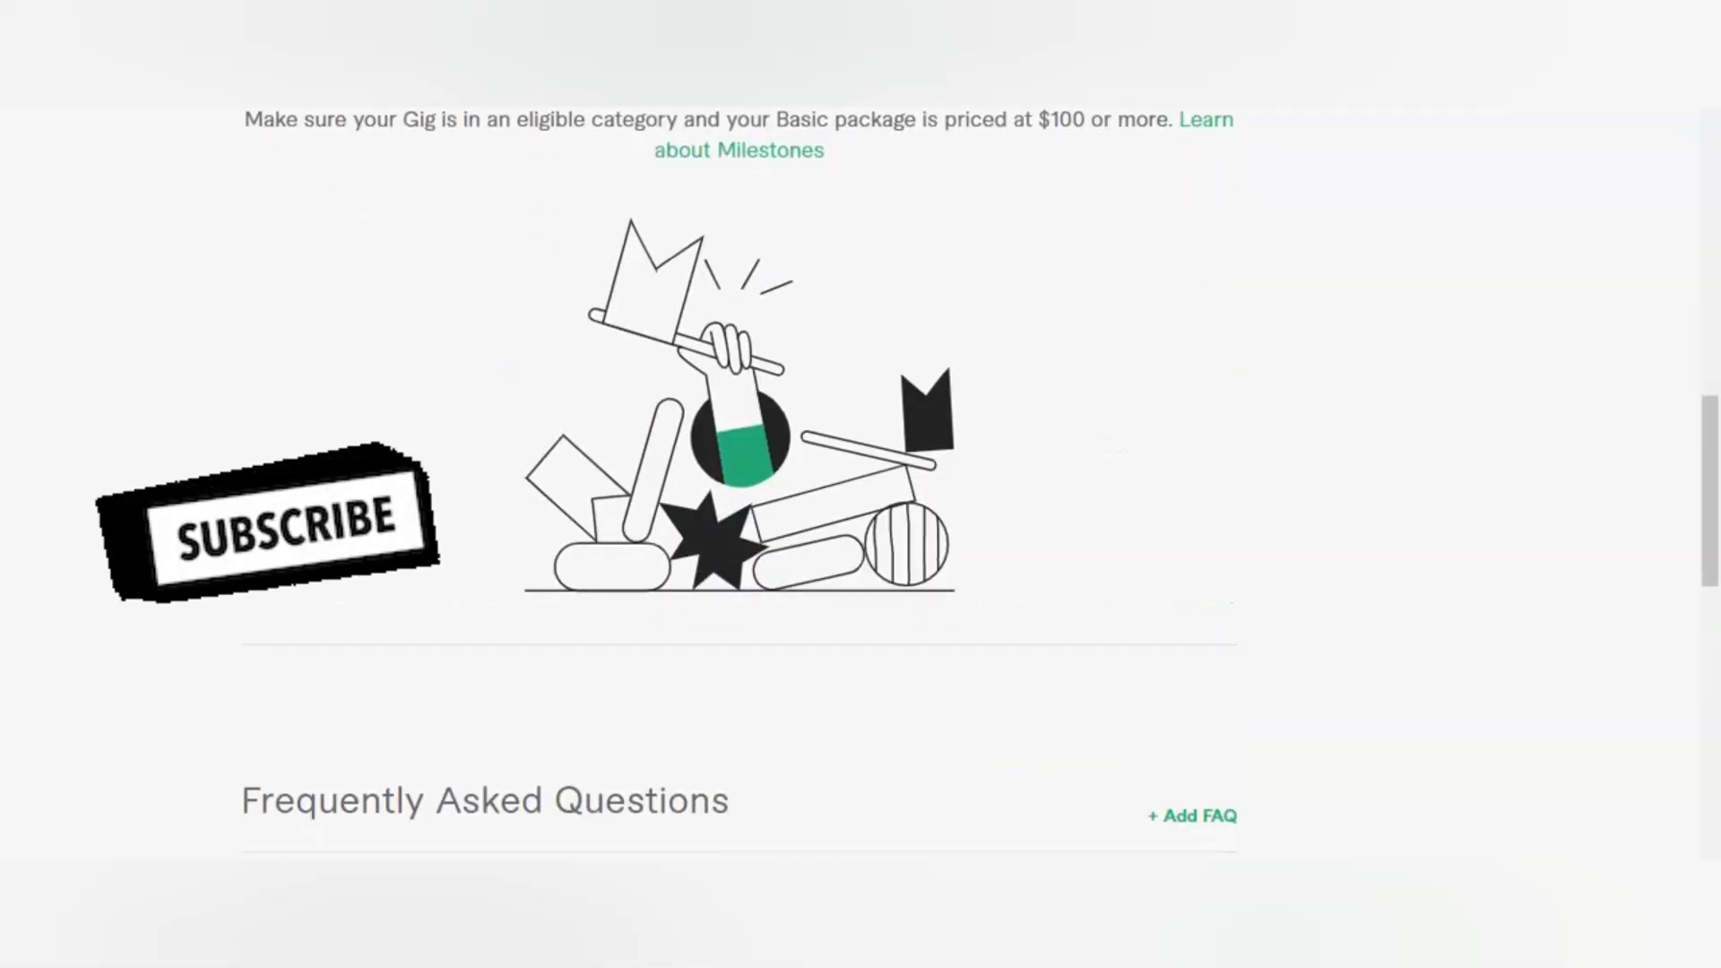